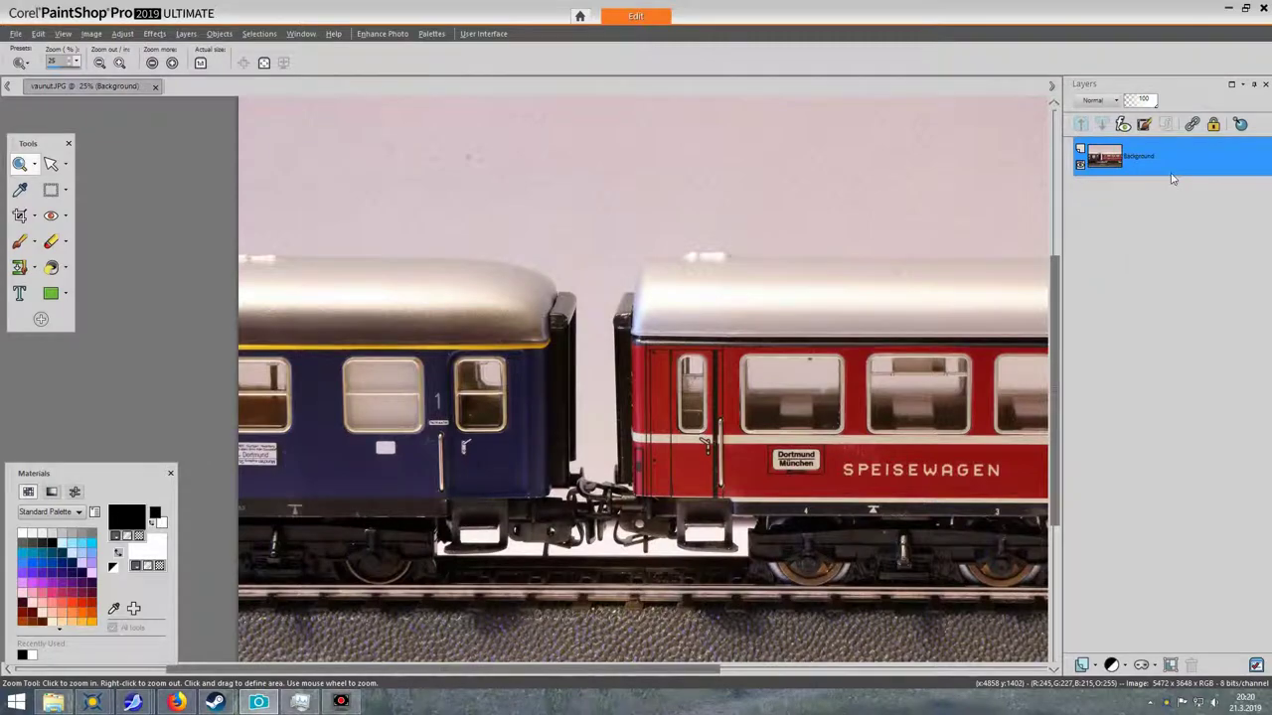
- Duplicate the Background layer of the train photo
{"action": "mouse_move", "coordinate": [1184, 160]}
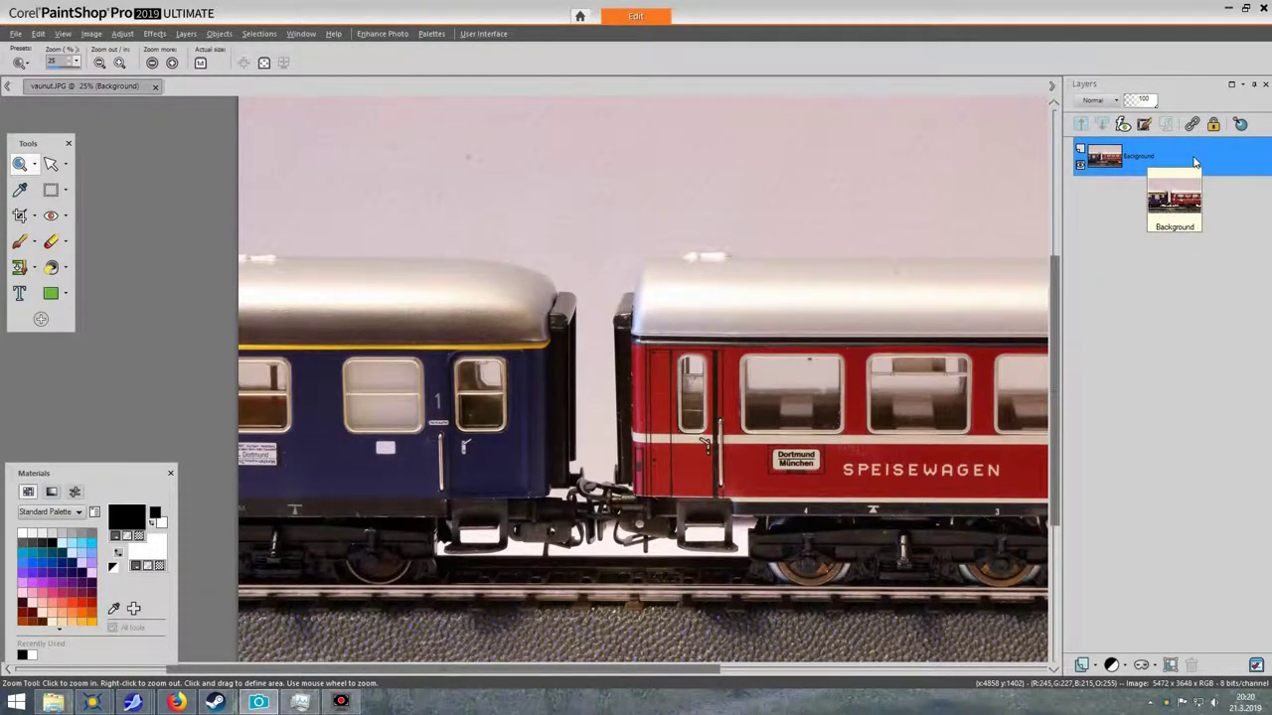
{"action": "right_click", "coordinate": [1195, 162]}
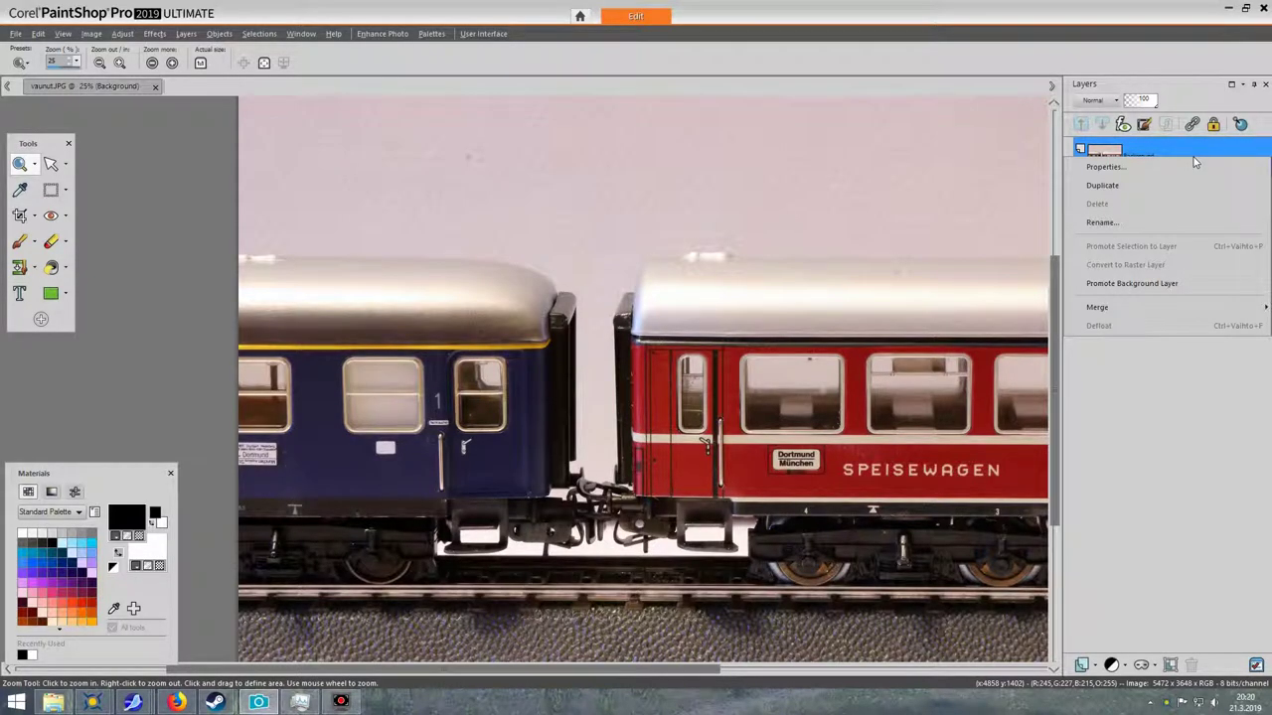
{"action": "left_click", "coordinate": [1124, 195]}
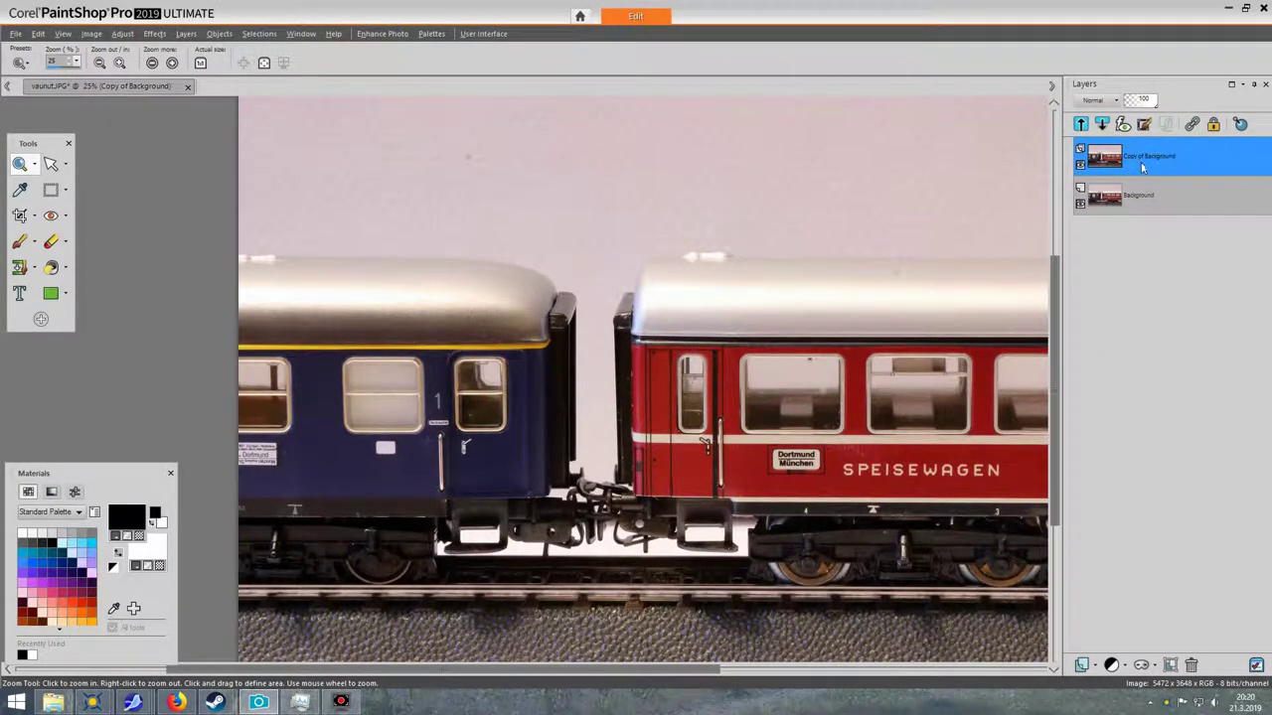
{"action": "mouse_move", "coordinate": [1141, 167]}
- Convert the image to greyscale and undo the conversion
{"action": "left_click", "coordinate": [90, 34]}
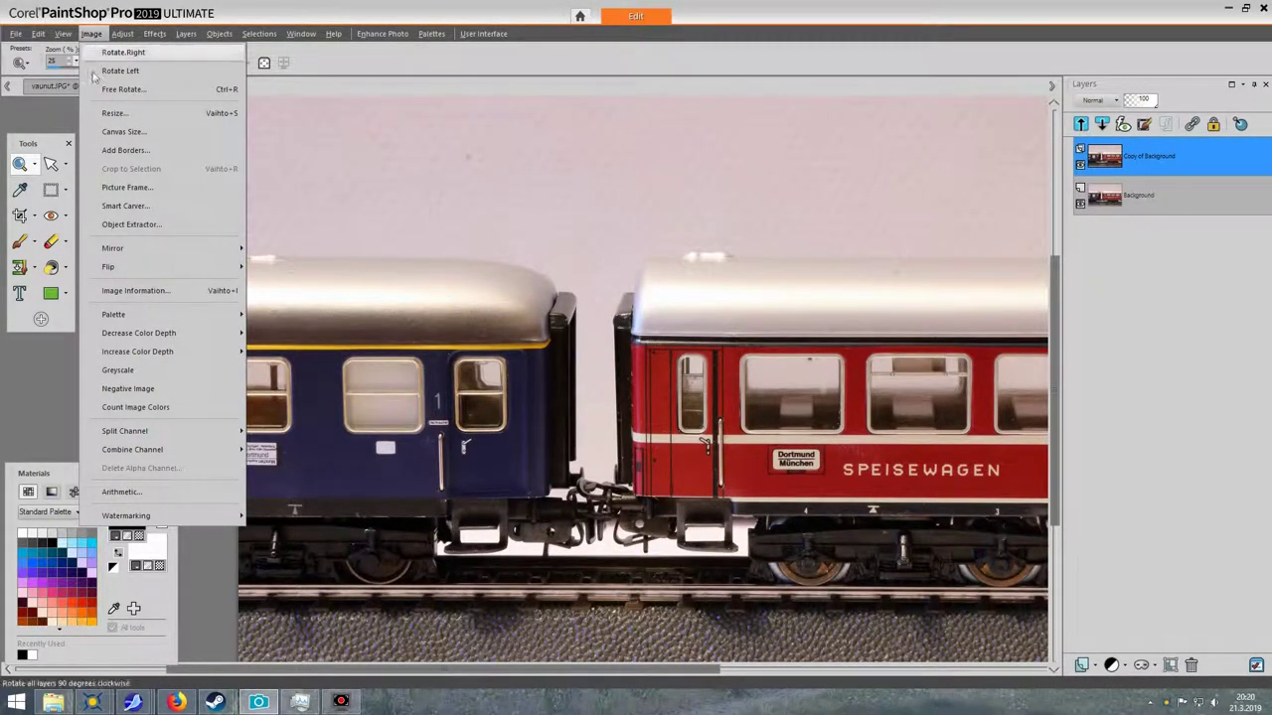
{"action": "left_click", "coordinate": [187, 372]}
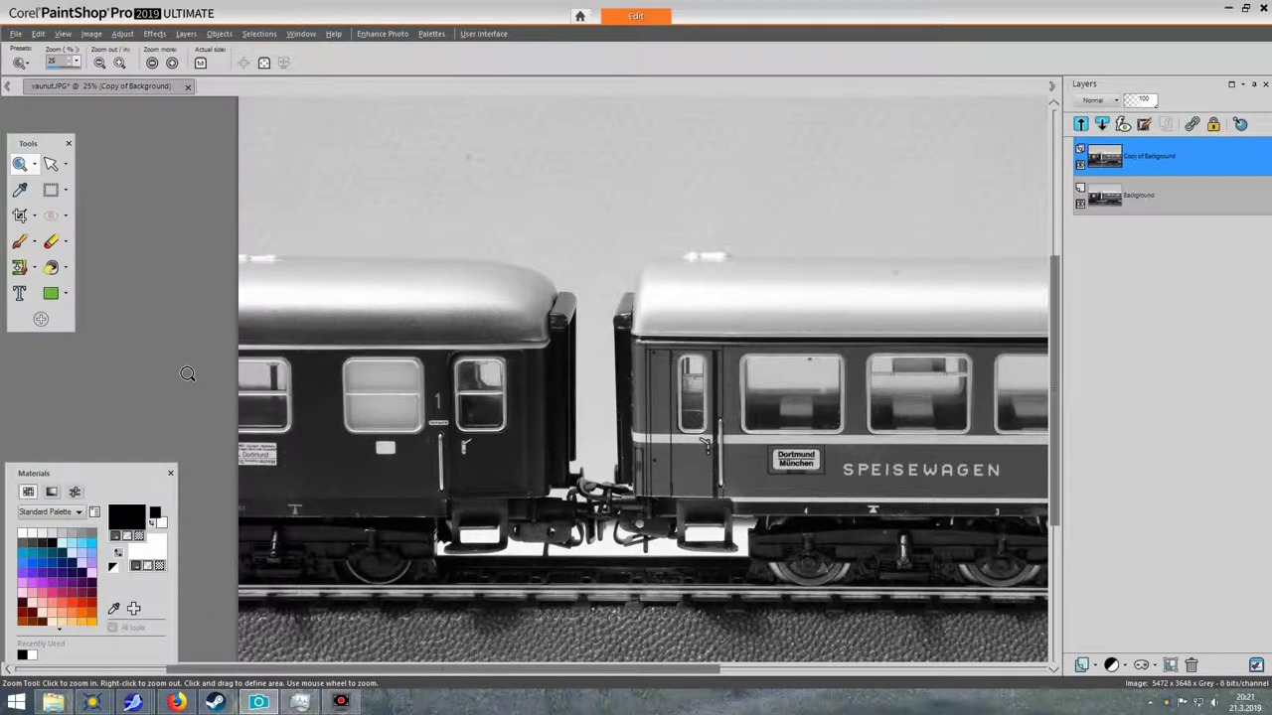
{"action": "left_click", "coordinate": [37, 33]}
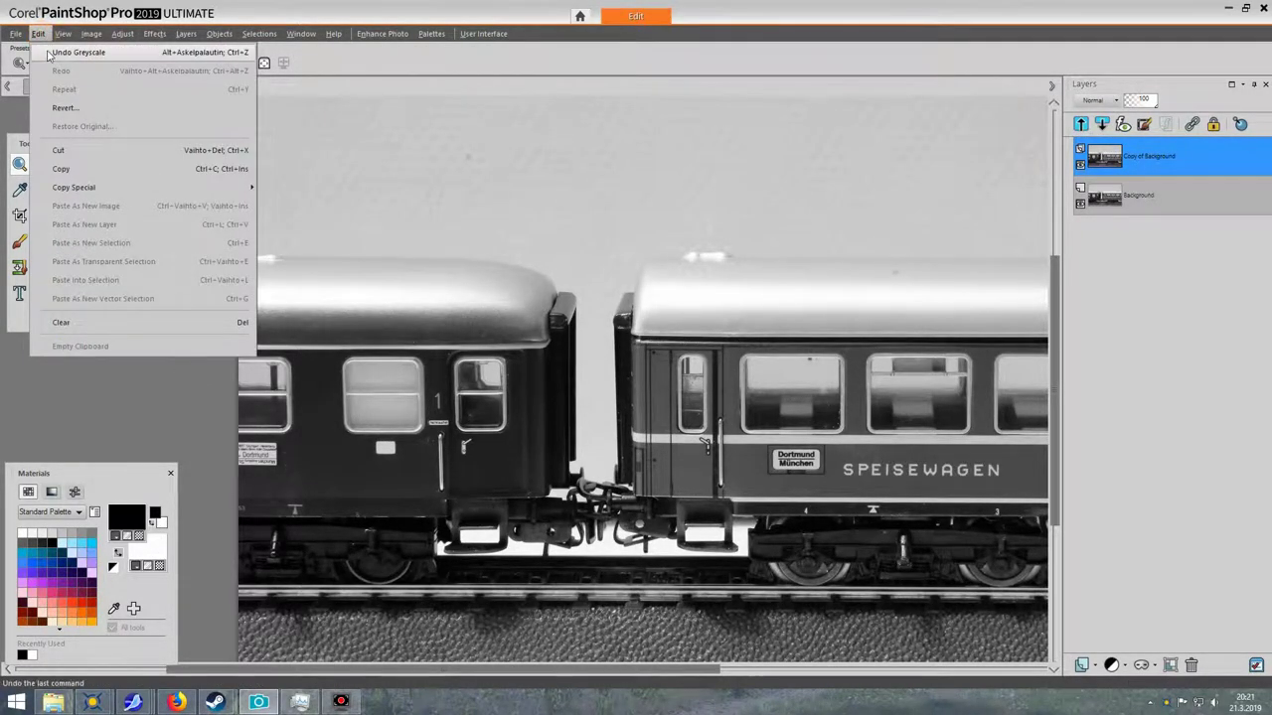
{"action": "left_click", "coordinate": [60, 52]}
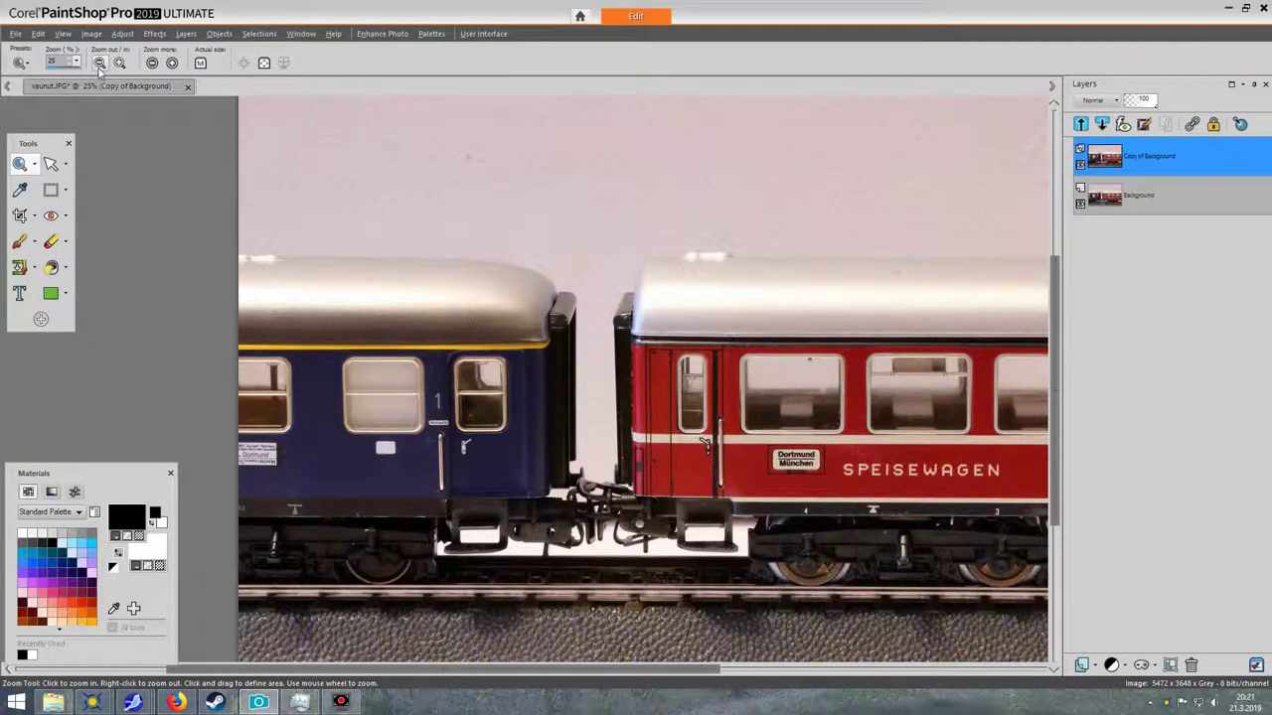
- Preview the Black and White Film effect on the duplicated layer with Brightness at 62 and at -92
{"action": "left_click", "coordinate": [121, 34]}
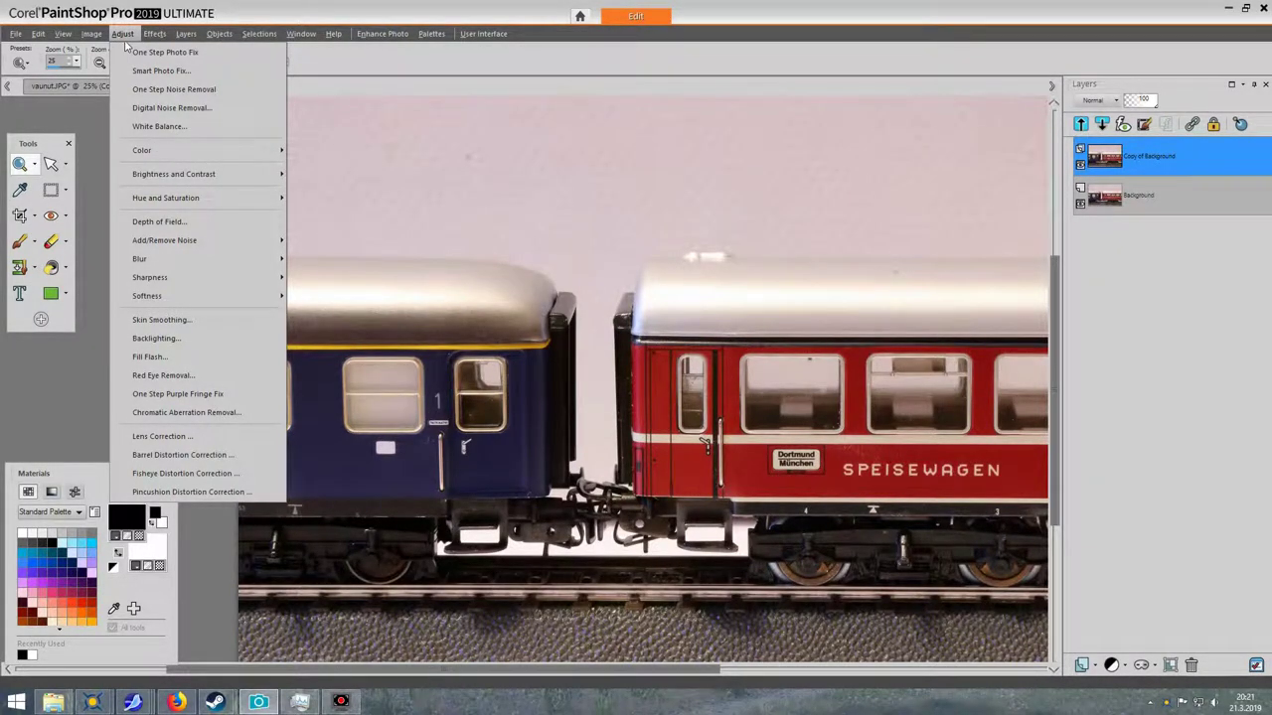
{"action": "mouse_move", "coordinate": [149, 37]}
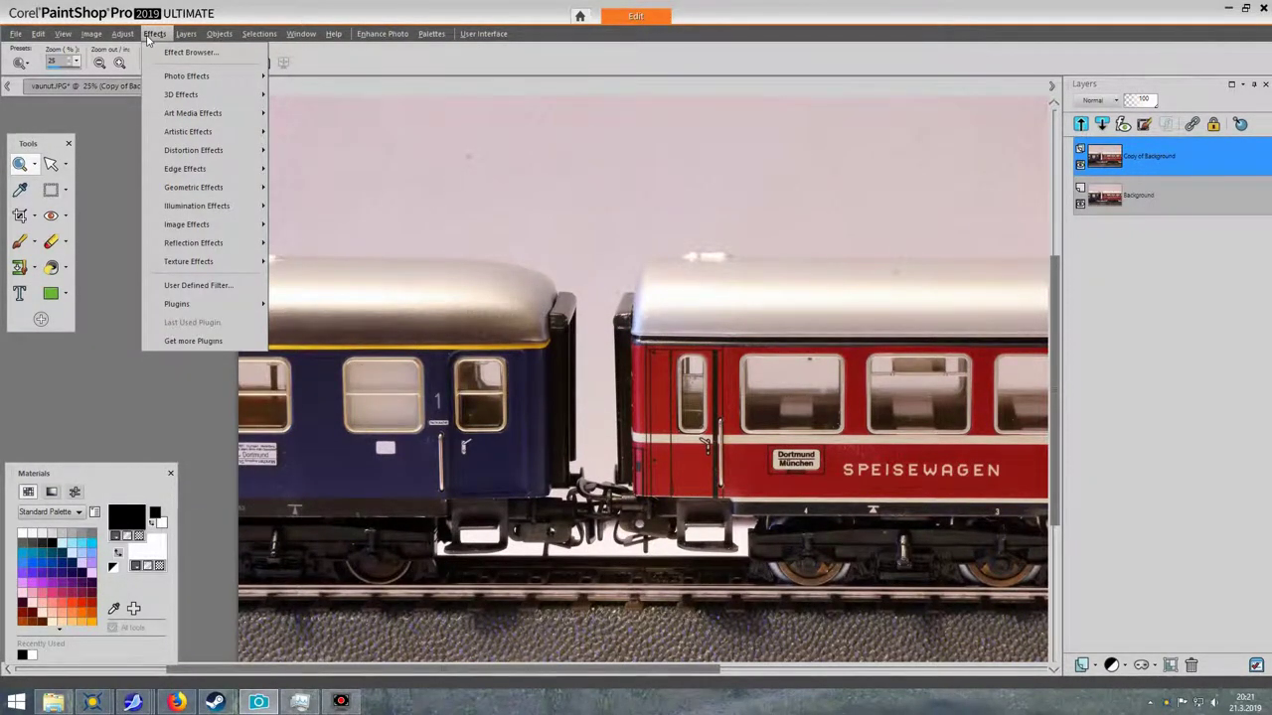
{"action": "mouse_move", "coordinate": [218, 81]}
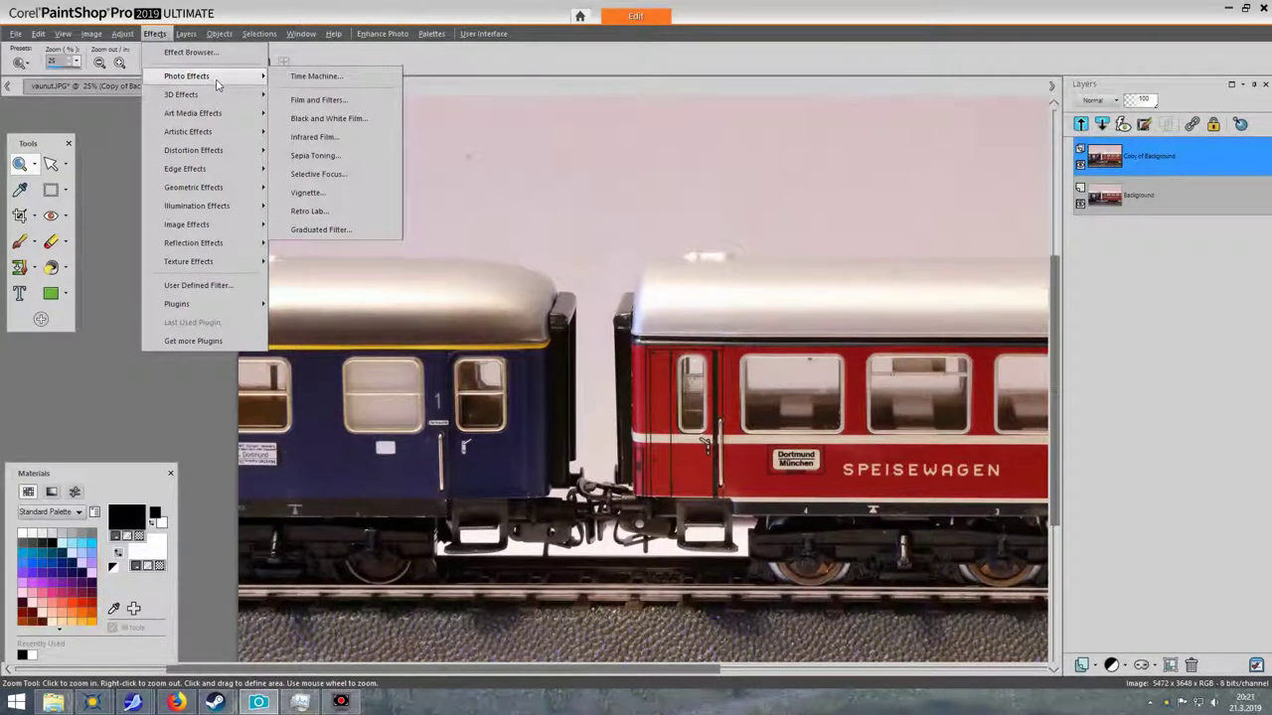
{"action": "left_click", "coordinate": [383, 125]}
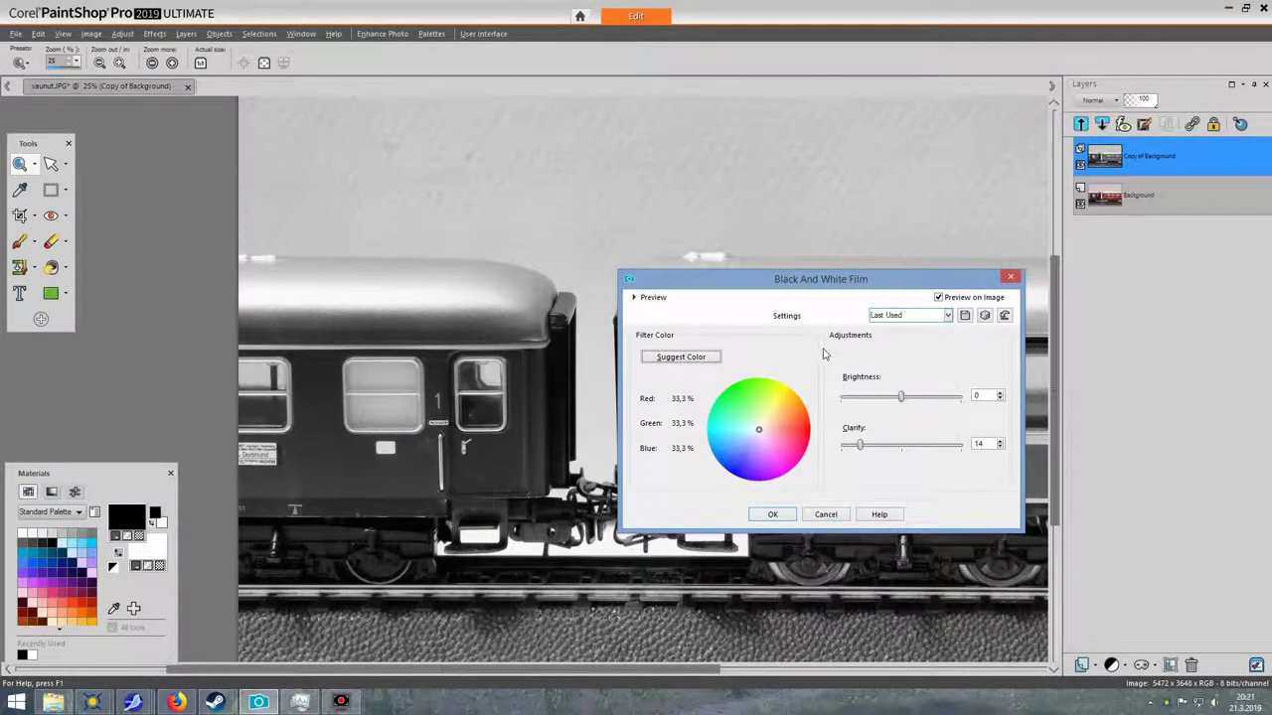
{"action": "left_click_drag", "start_coordinate": [811, 289], "coordinate": [833, 260]}
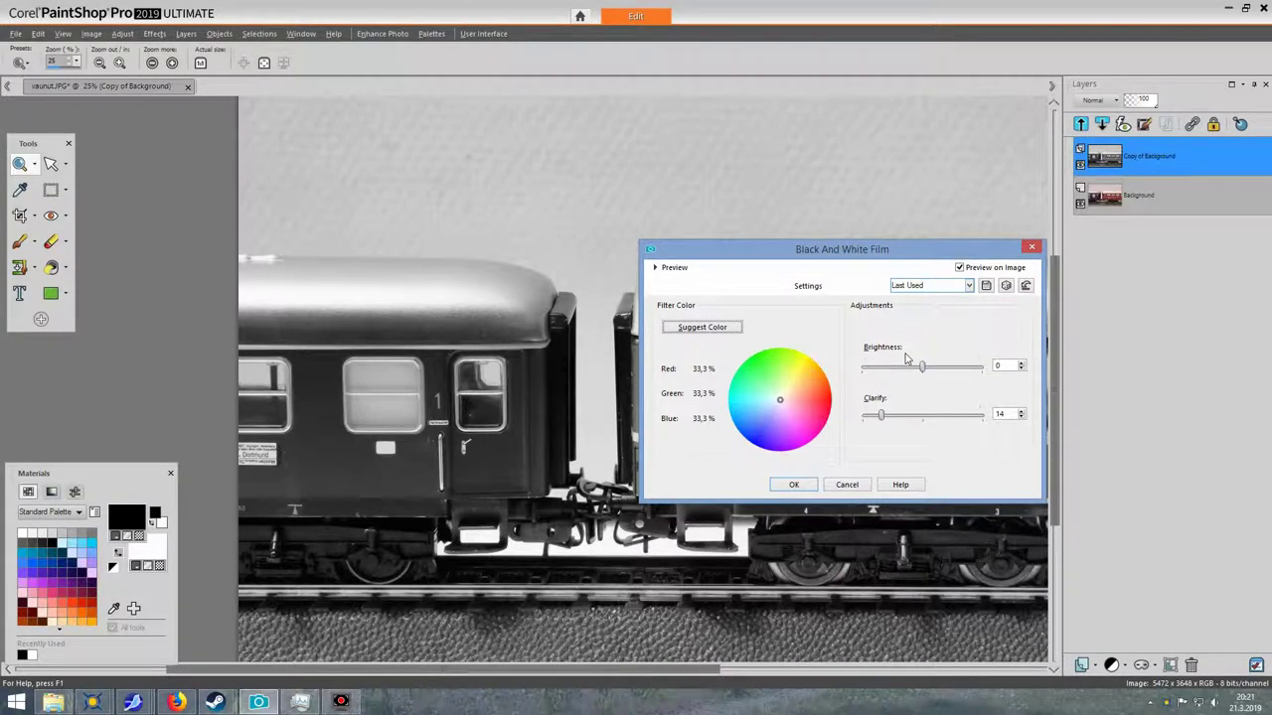
{"action": "left_click_drag", "start_coordinate": [922, 370], "coordinate": [956, 367]}
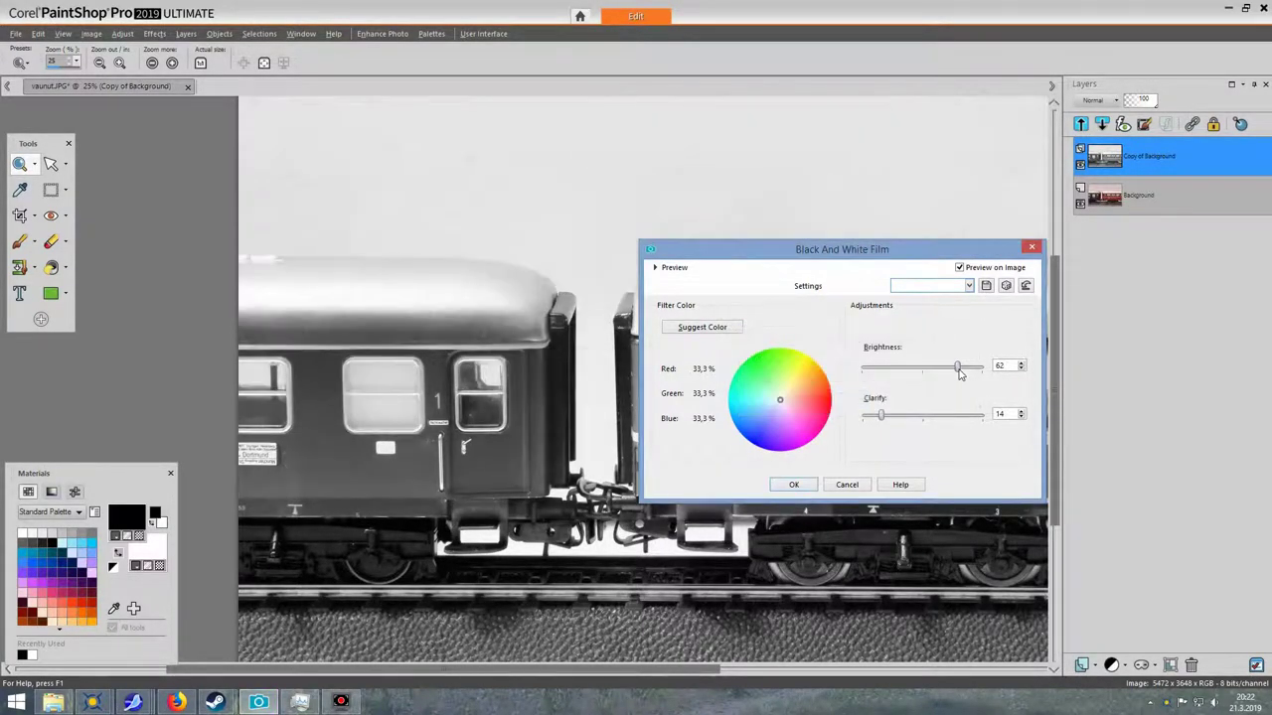
{"action": "left_click_drag", "start_coordinate": [959, 369], "coordinate": [869, 369]}
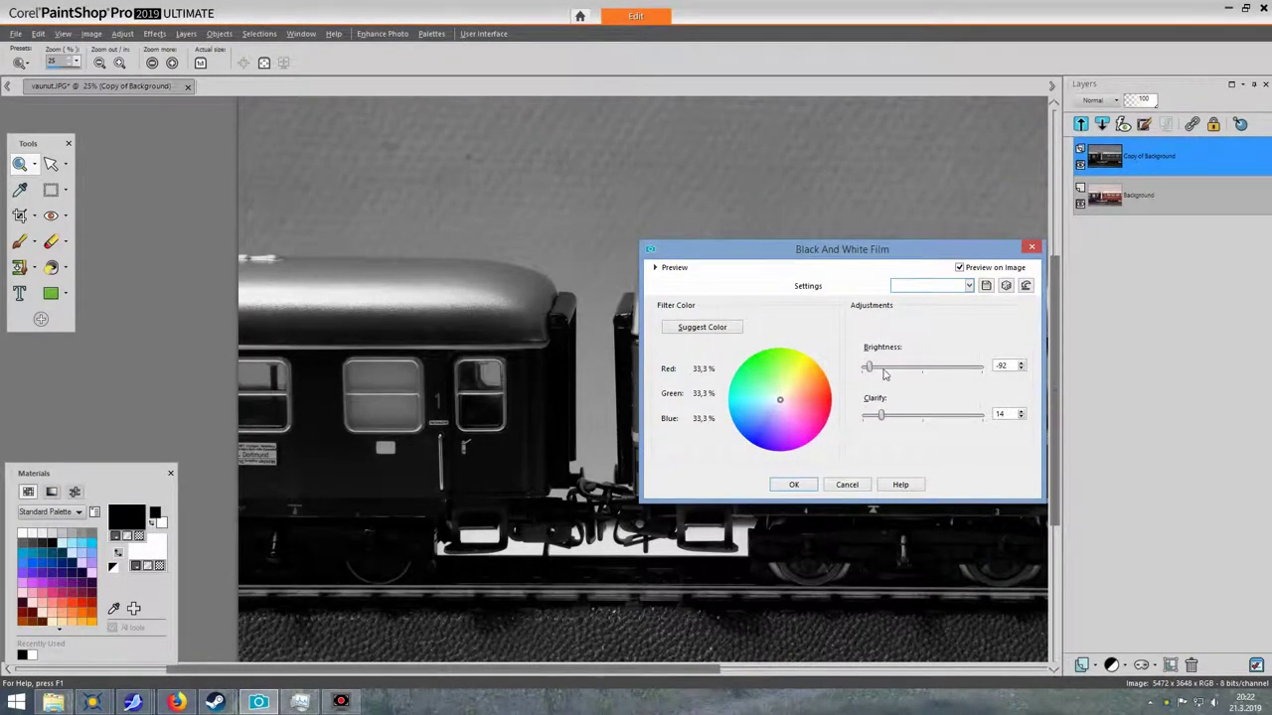
- Reset the Black and White Film settings to default, try Clarify at 72, and restore the defaults
{"action": "left_click", "coordinate": [1027, 286]}
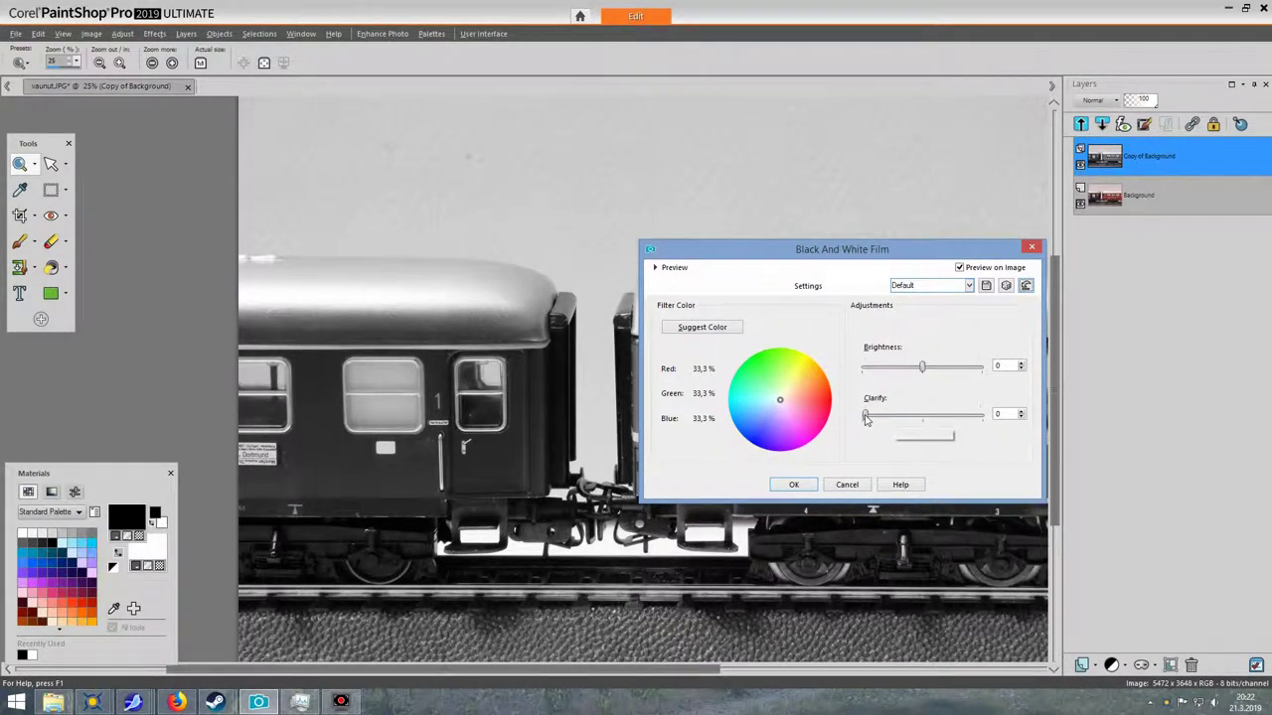
{"action": "left_click_drag", "start_coordinate": [865, 418], "coordinate": [949, 418]}
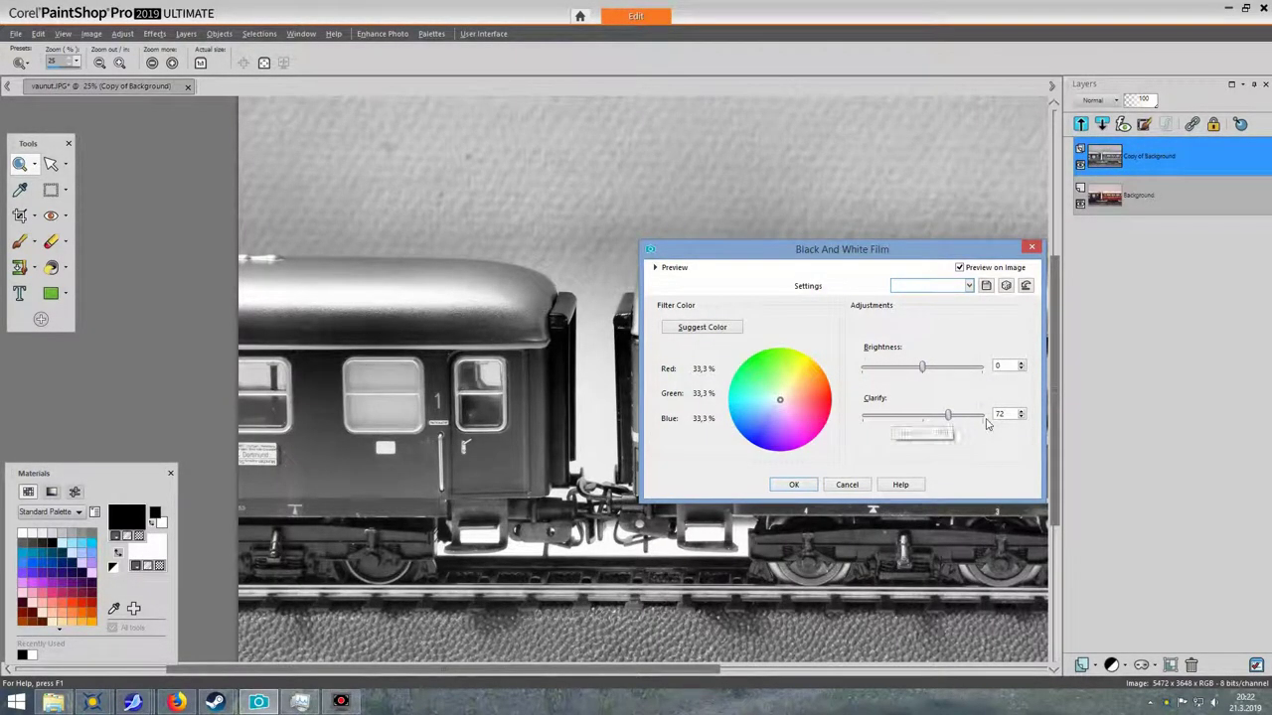
{"action": "left_click", "coordinate": [1023, 287]}
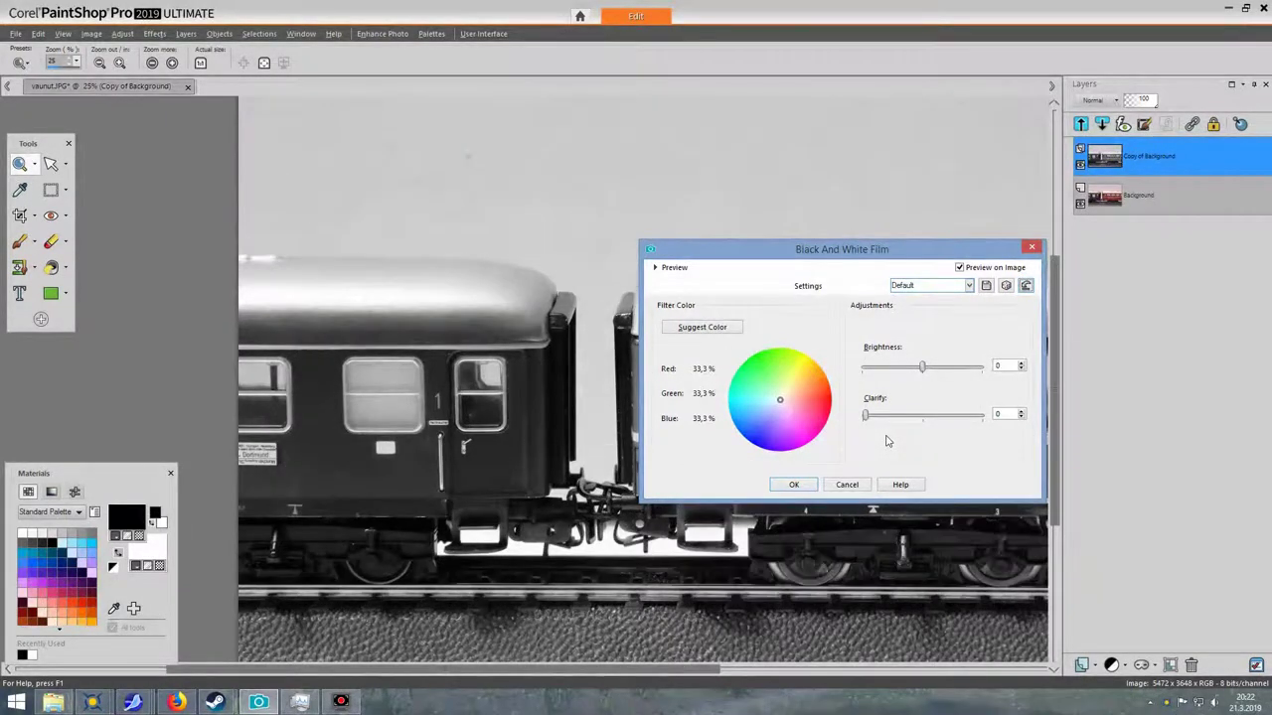
- Apply the Black and White Film effect with Clarify at about 12, and undo it
{"action": "left_click_drag", "start_coordinate": [867, 418], "coordinate": [881, 419]}
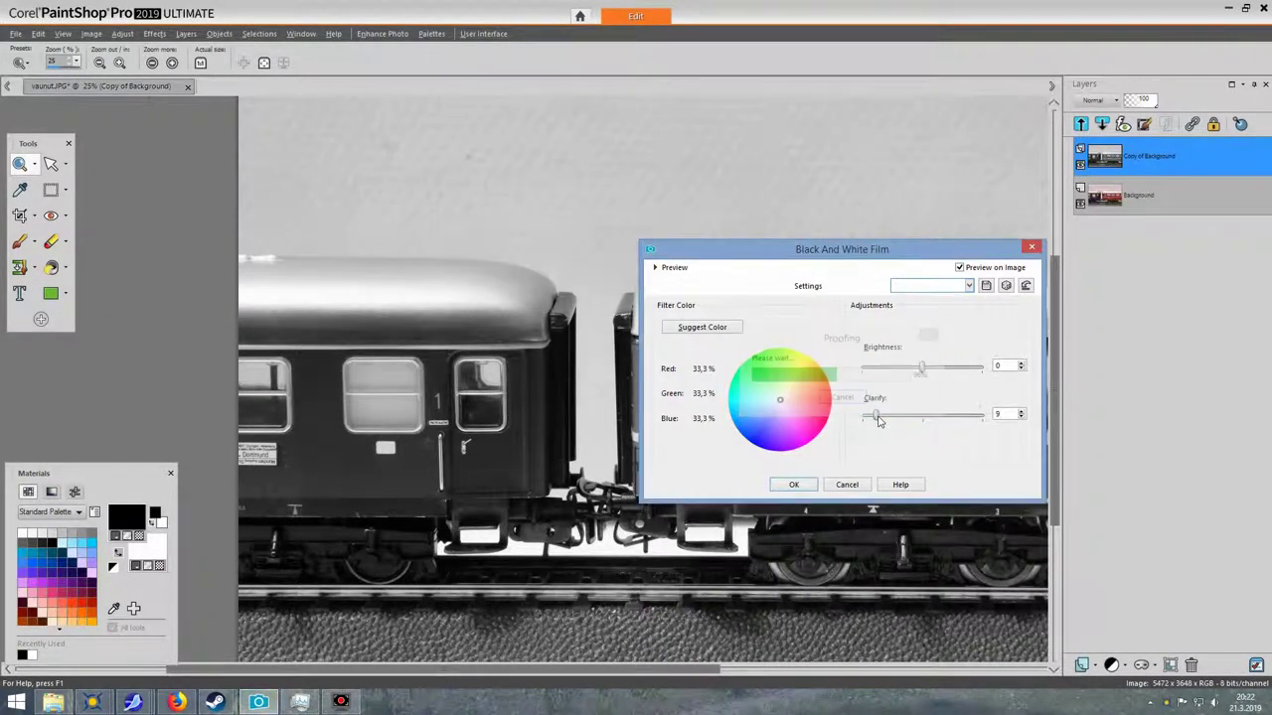
{"action": "left_click", "coordinate": [876, 419]}
{"action": "left_click_drag", "start_coordinate": [878, 419], "coordinate": [881, 420]}
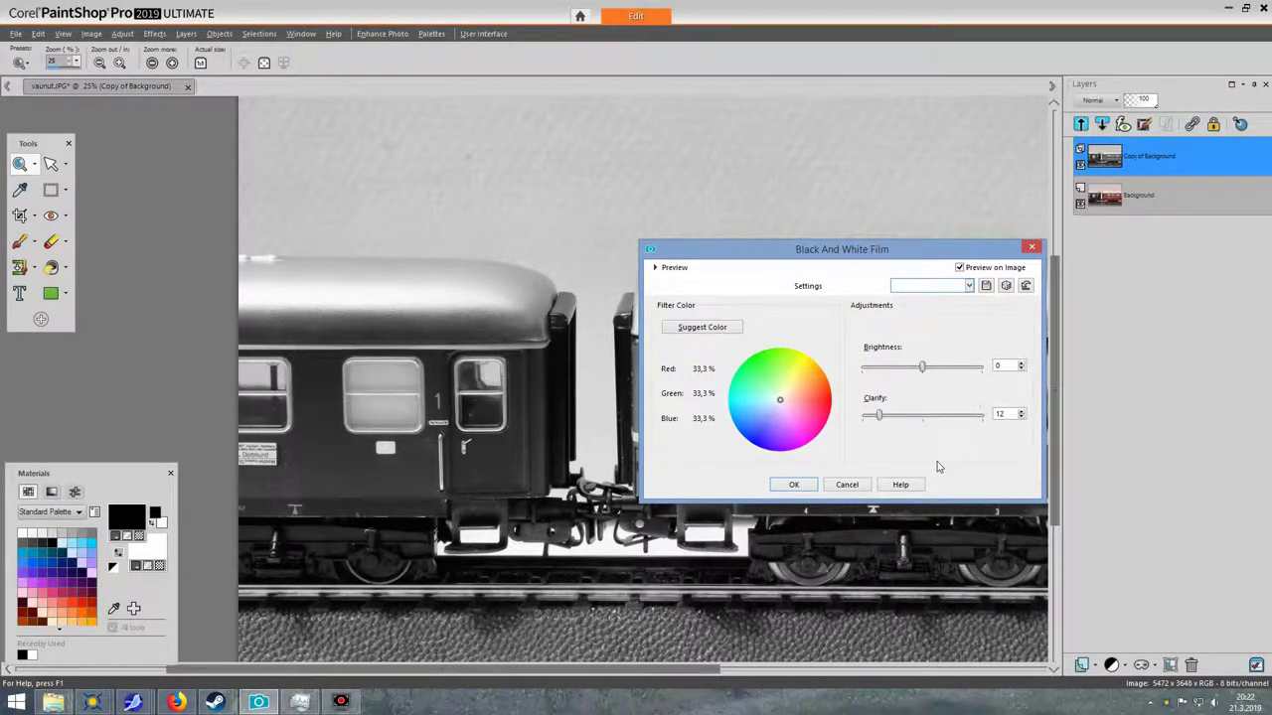
{"action": "left_click", "coordinate": [1021, 418]}
{"action": "left_click", "coordinate": [792, 485]}
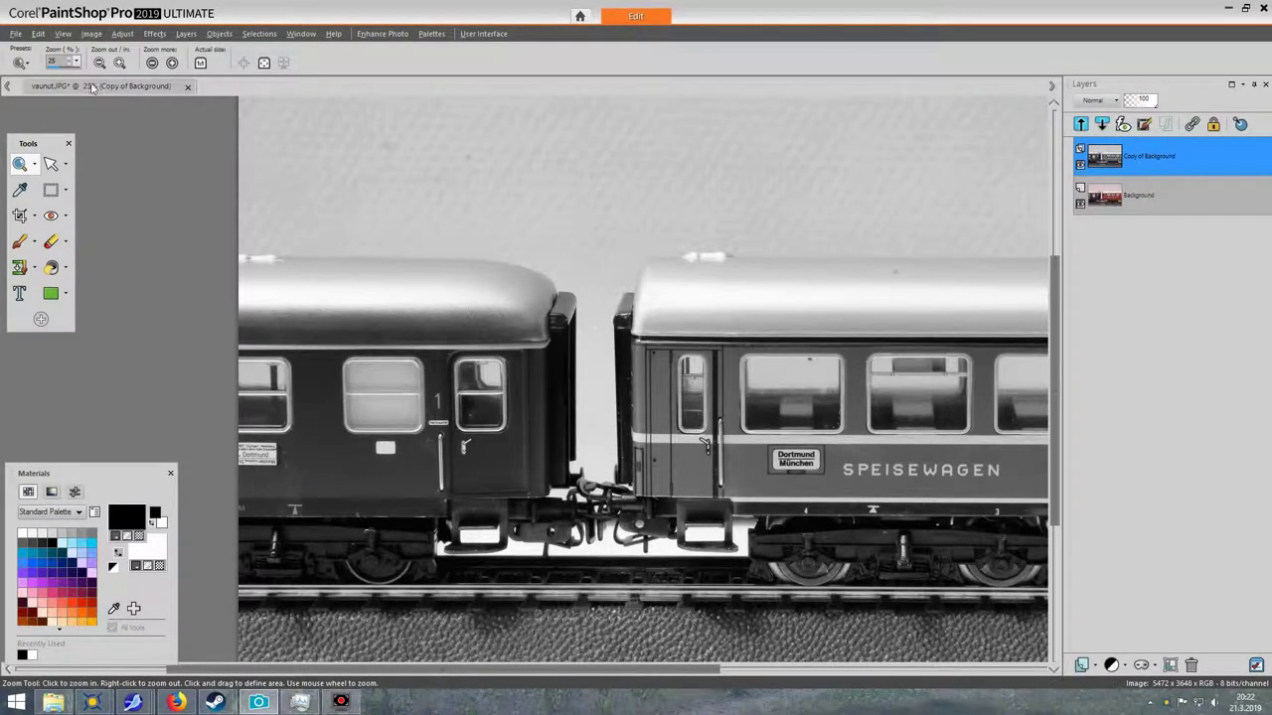
{"action": "left_click", "coordinate": [34, 36]}
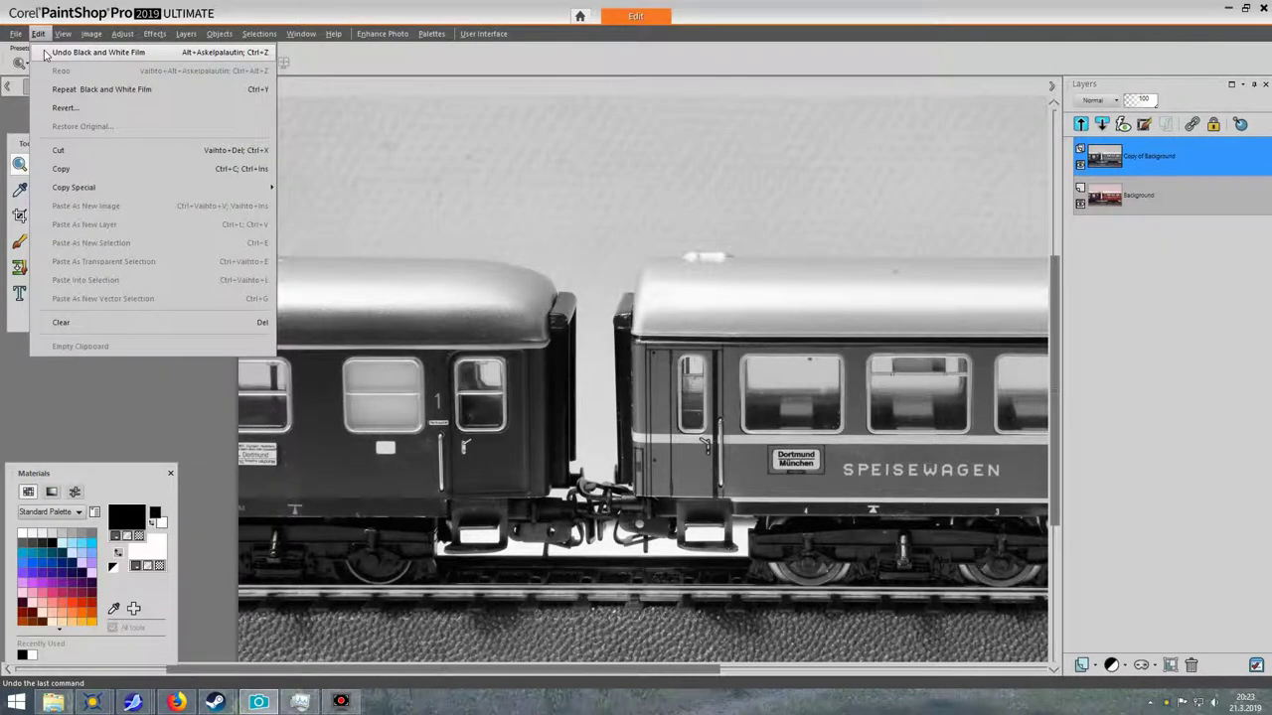
{"action": "left_click", "coordinate": [98, 53]}
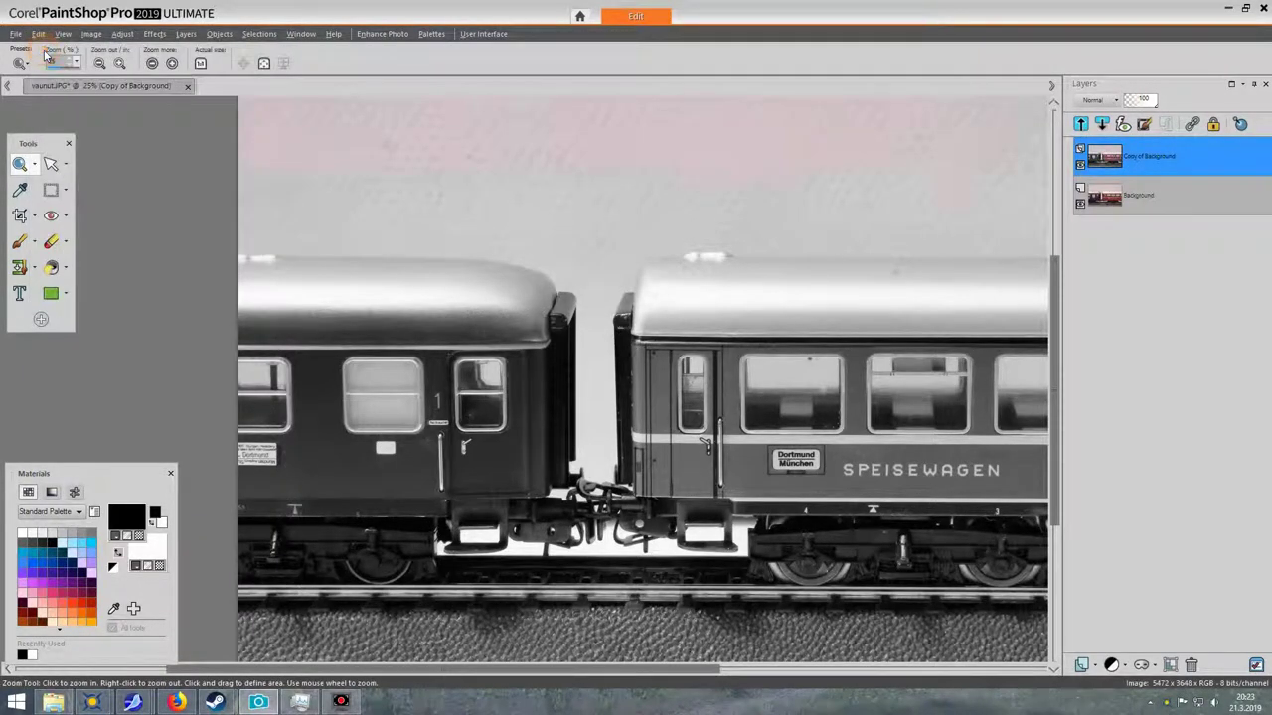
- In Smart Photo Fix, try Overall brightness at 100, -100, 15 and -41, and reset all settings to default
{"action": "left_click", "coordinate": [114, 35]}
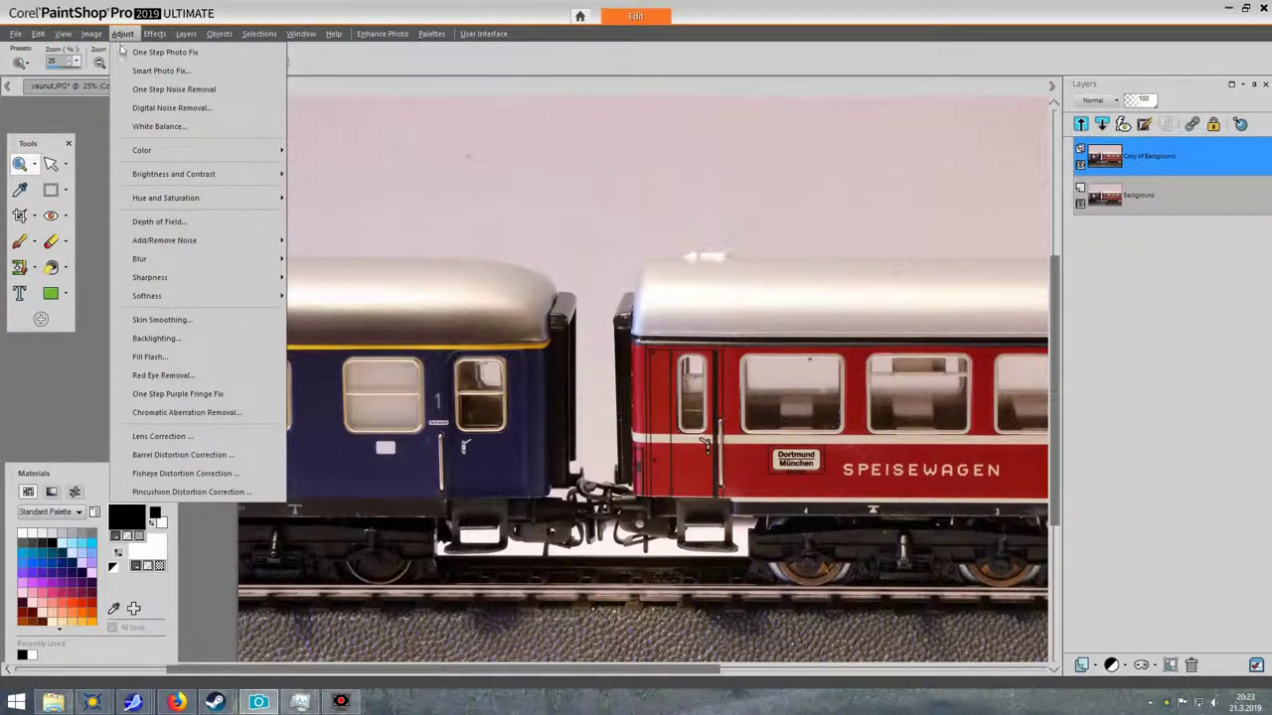
{"action": "left_click", "coordinate": [179, 75]}
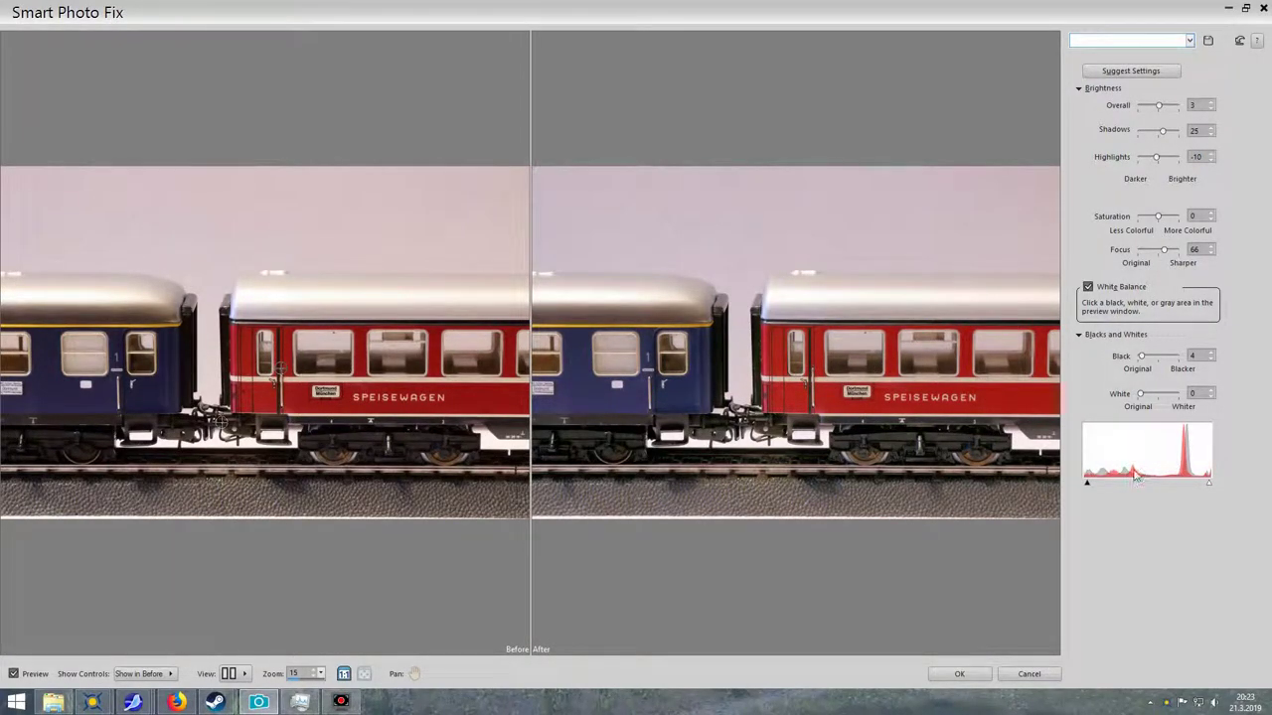
{"action": "left_click", "coordinate": [1159, 107]}
{"action": "left_click_drag", "start_coordinate": [1160, 108], "coordinate": [1180, 108]}
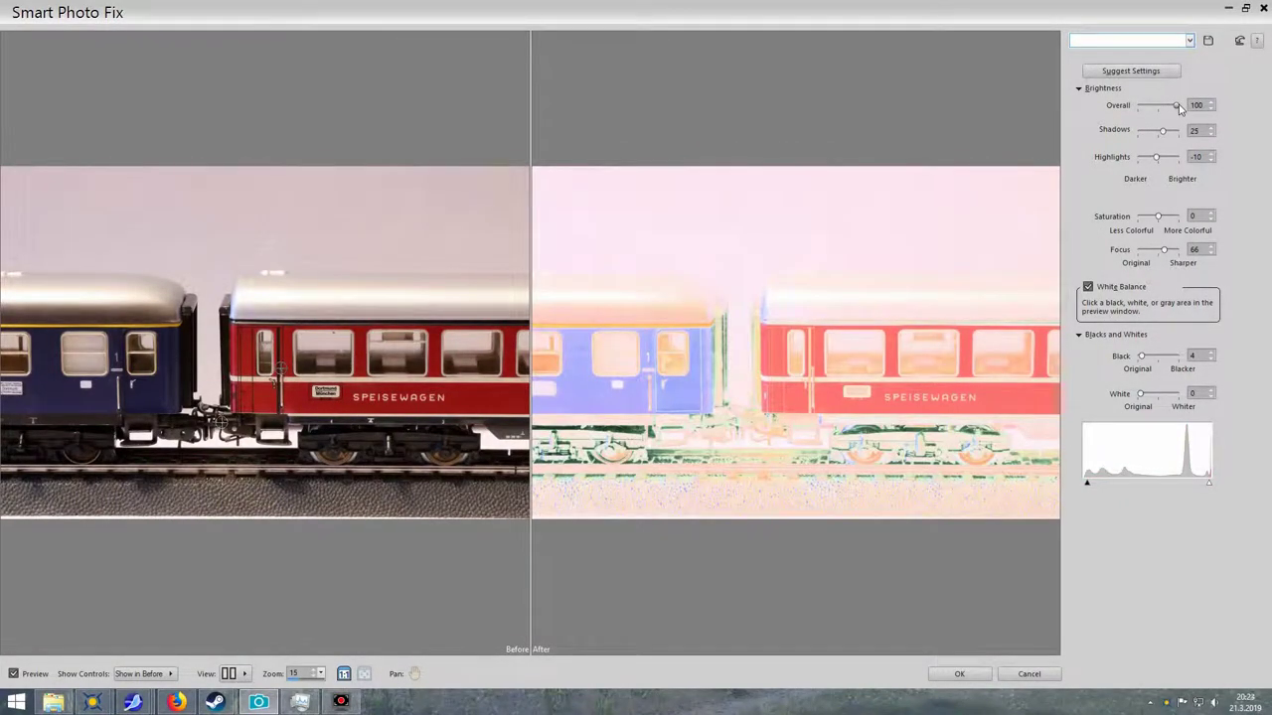
{"action": "left_click_drag", "start_coordinate": [1174, 107], "coordinate": [1111, 110]}
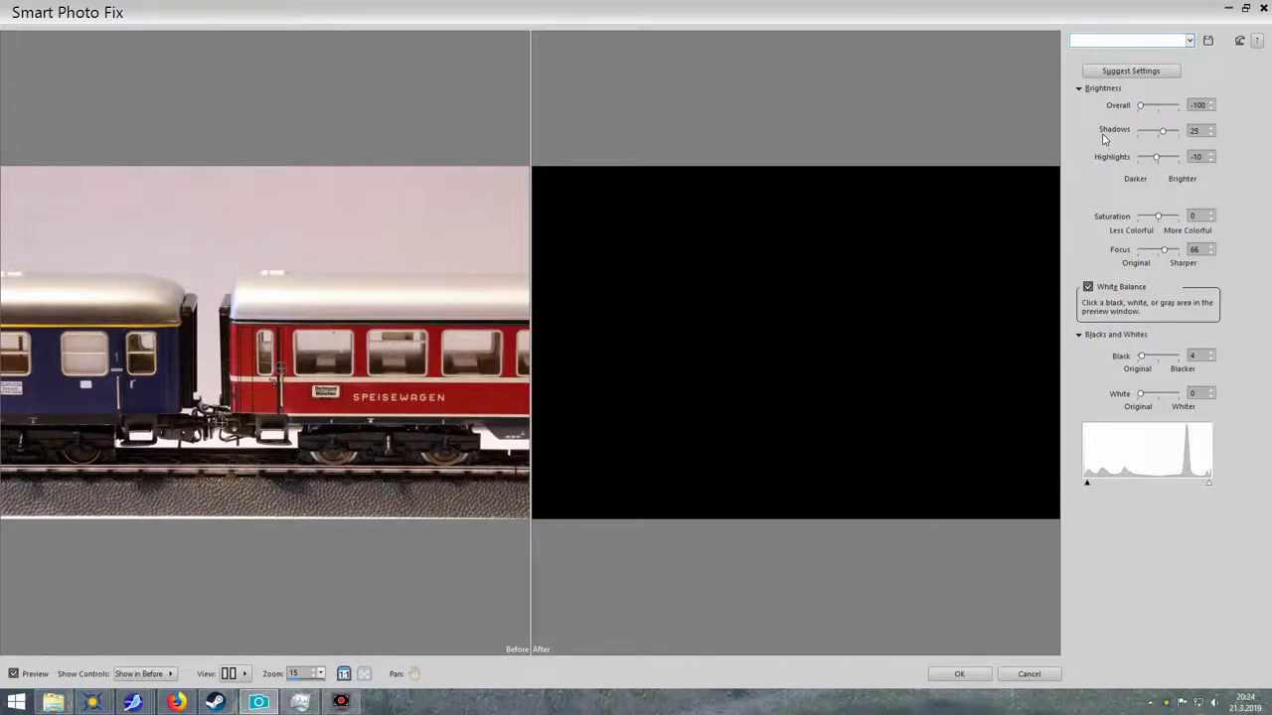
{"action": "left_click", "coordinate": [1139, 106]}
{"action": "left_click_drag", "start_coordinate": [1139, 106], "coordinate": [1159, 110]}
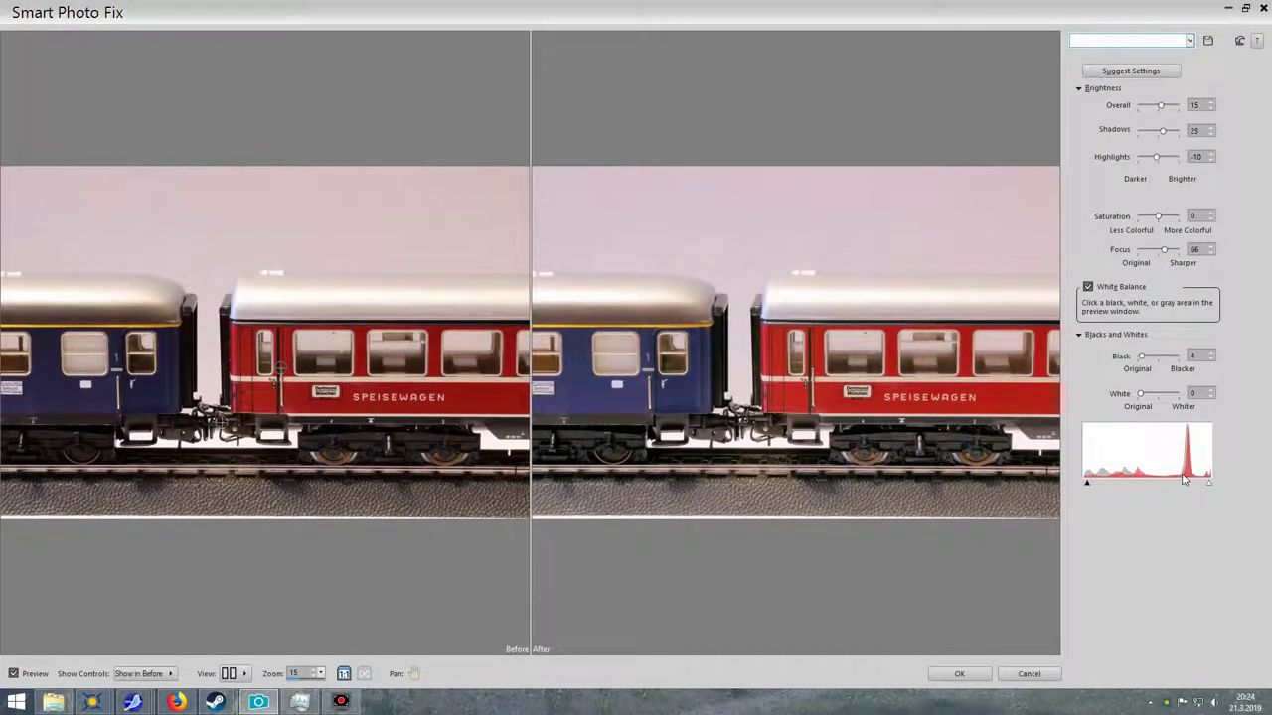
{"action": "left_click_drag", "start_coordinate": [1162, 109], "coordinate": [1152, 109]}
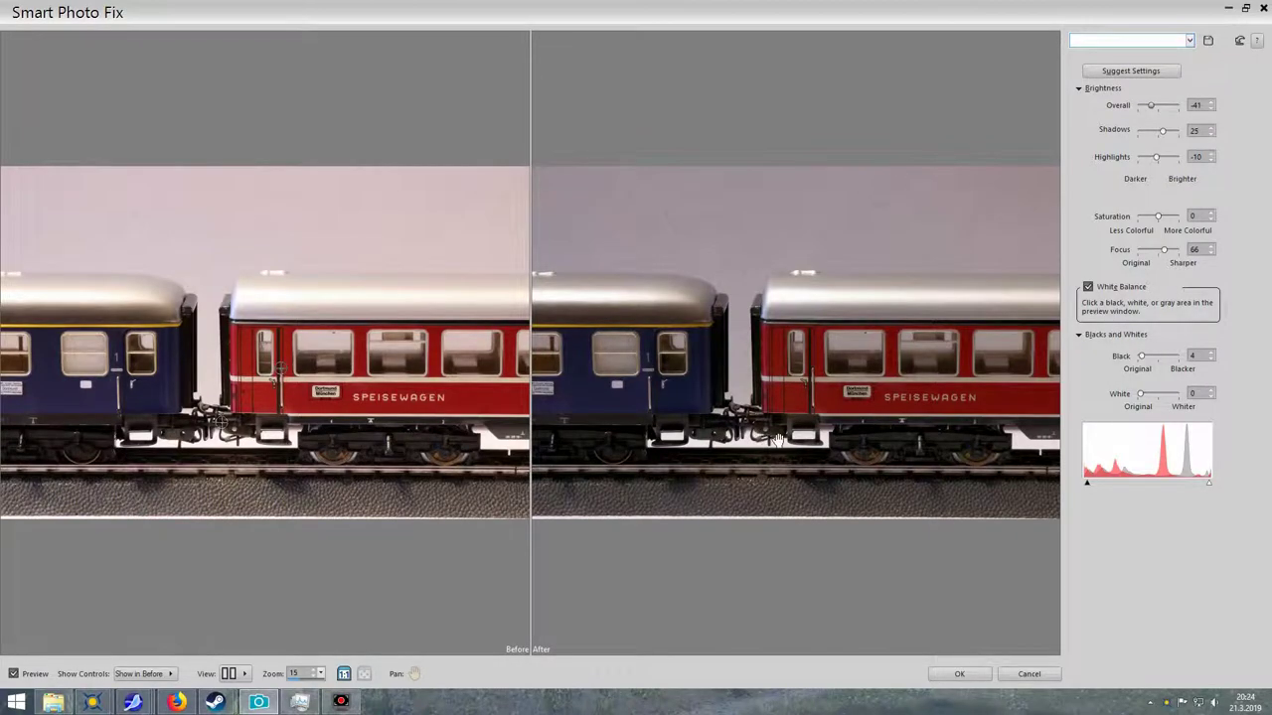
{"action": "left_click", "coordinate": [1239, 41]}
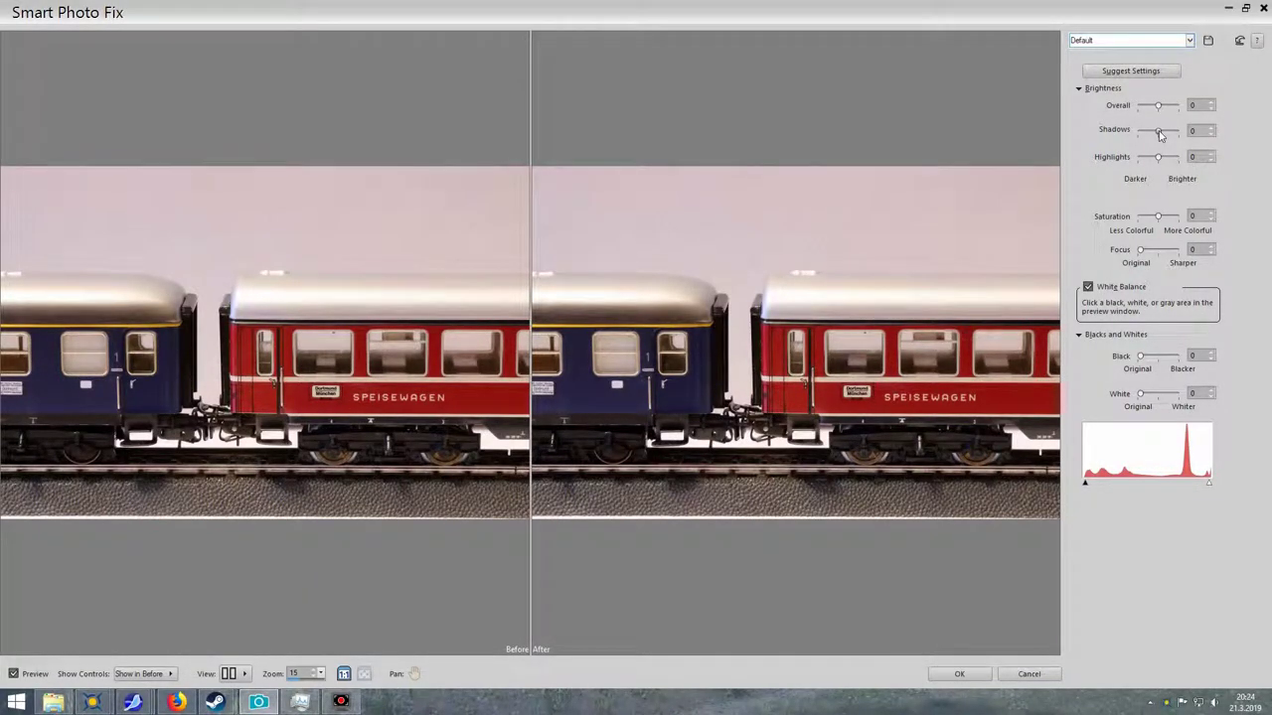
- Try the Shadows brightness at -89 and 100, and reset the settings to default
{"action": "left_click_drag", "start_coordinate": [1160, 135], "coordinate": [1144, 135]}
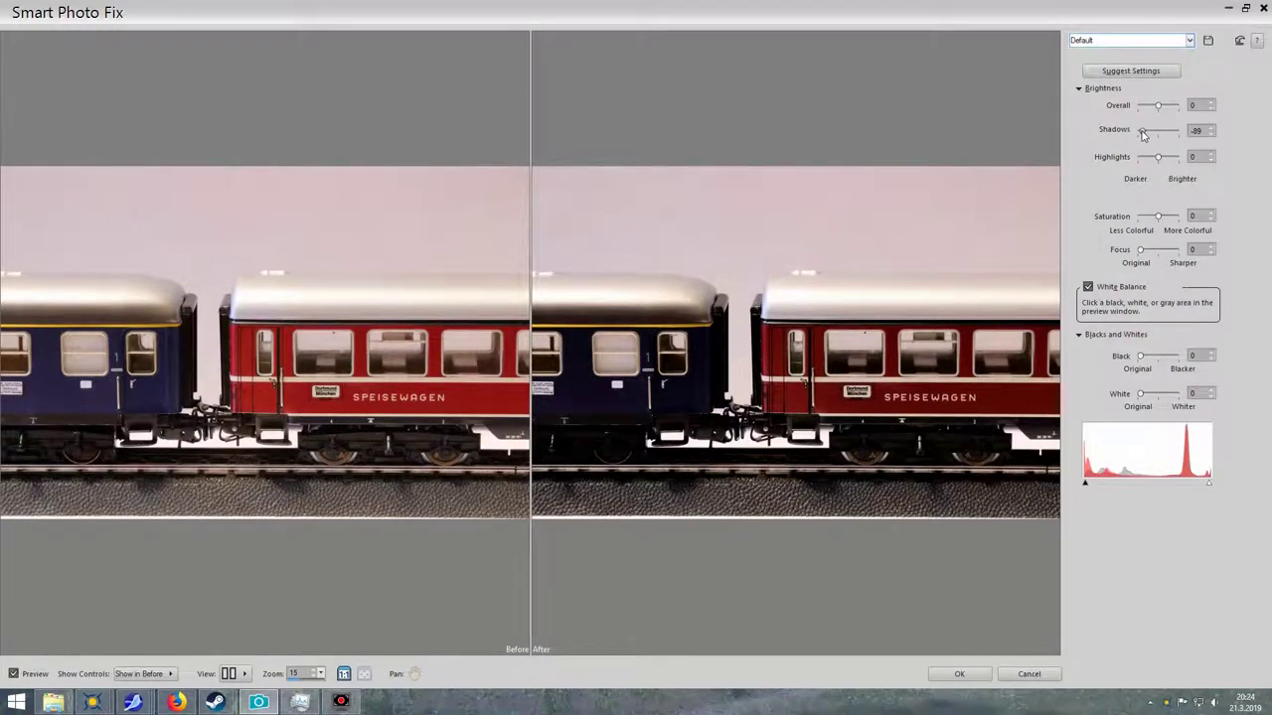
{"action": "left_click_drag", "start_coordinate": [1143, 130], "coordinate": [1176, 132]}
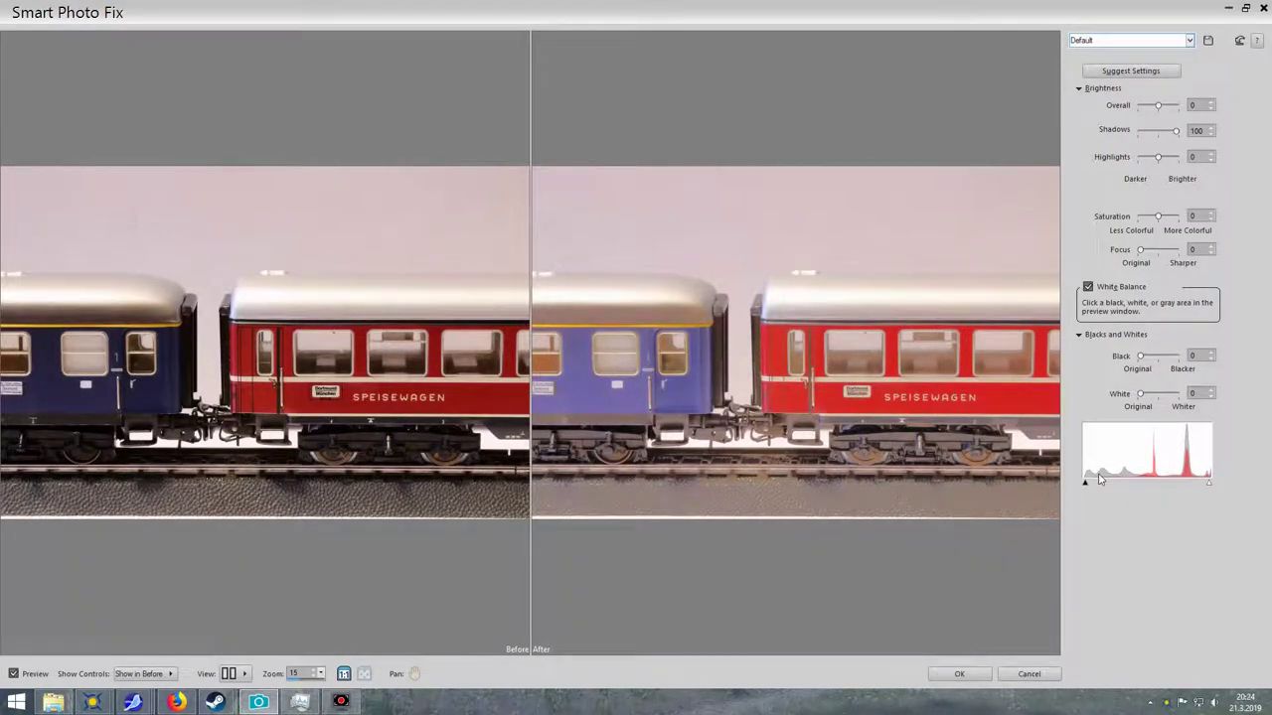
{"action": "left_click", "coordinate": [1239, 40]}
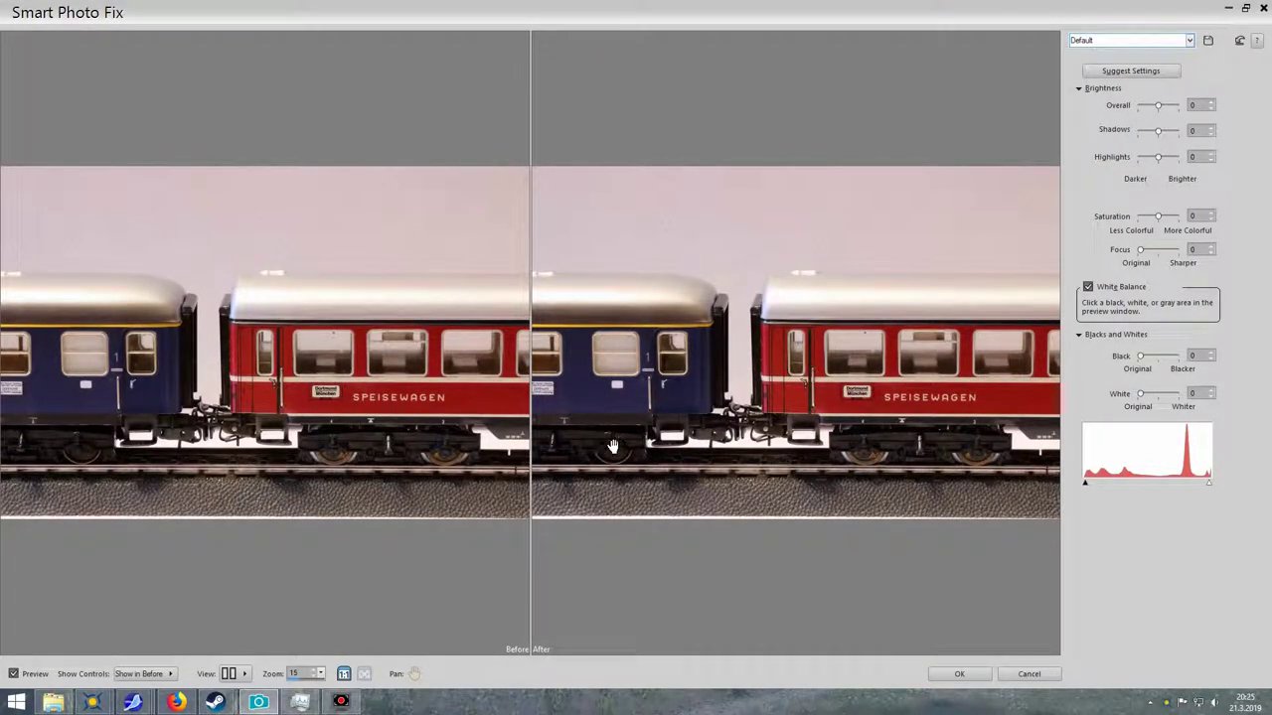
- Try the Highlights brightness at 52, 100 and -100, and reset all settings to default
{"action": "left_click_drag", "start_coordinate": [1157, 157], "coordinate": [1170, 160]}
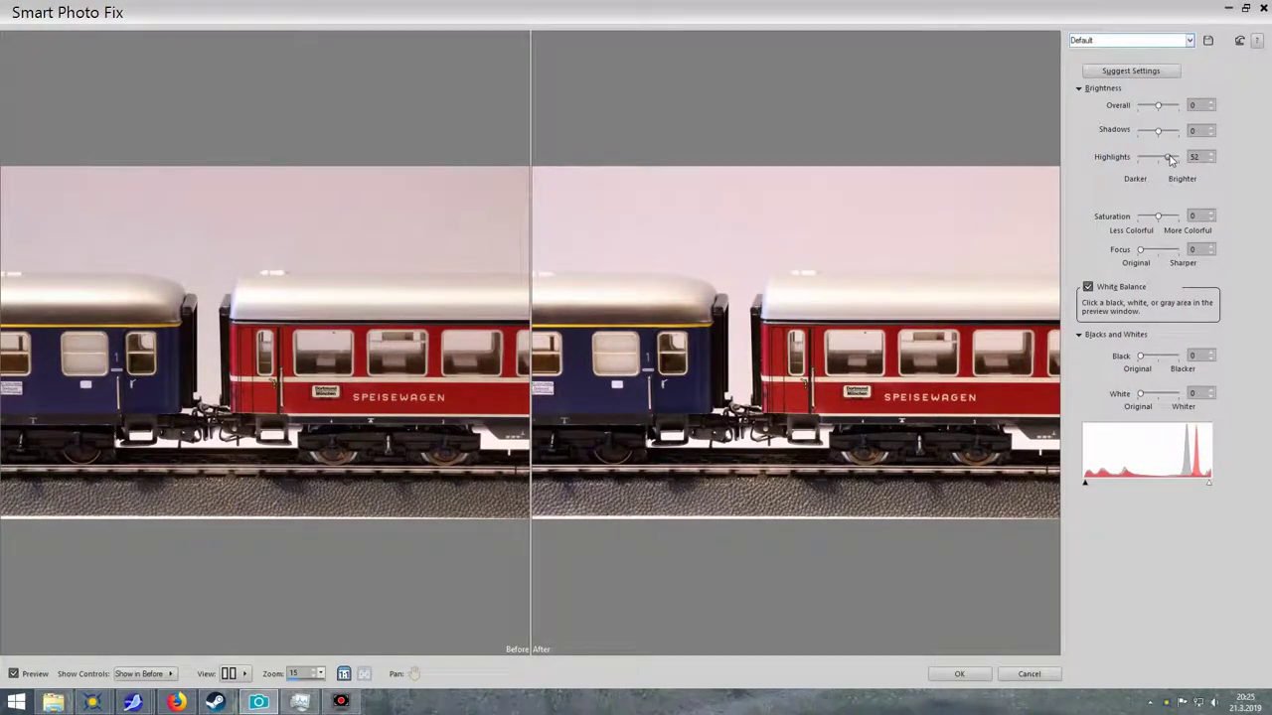
{"action": "left_click_drag", "start_coordinate": [1170, 159], "coordinate": [1188, 160]}
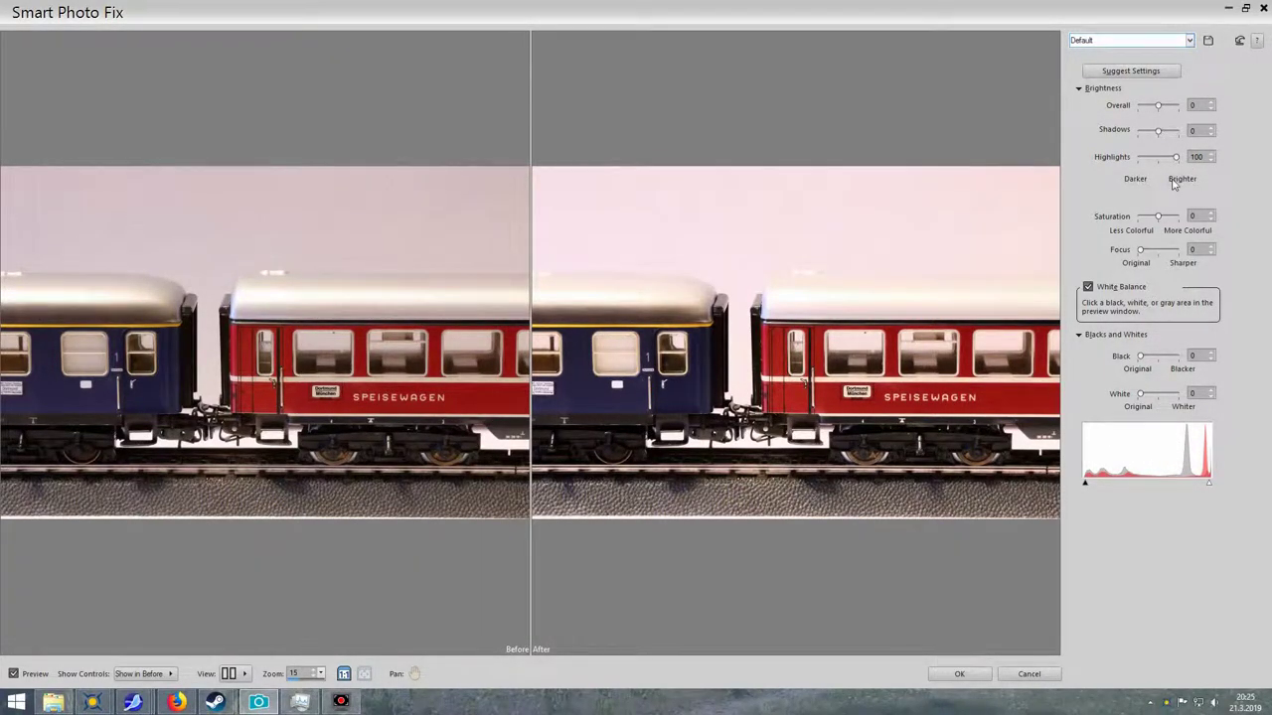
{"action": "left_click_drag", "start_coordinate": [1176, 157], "coordinate": [1113, 166]}
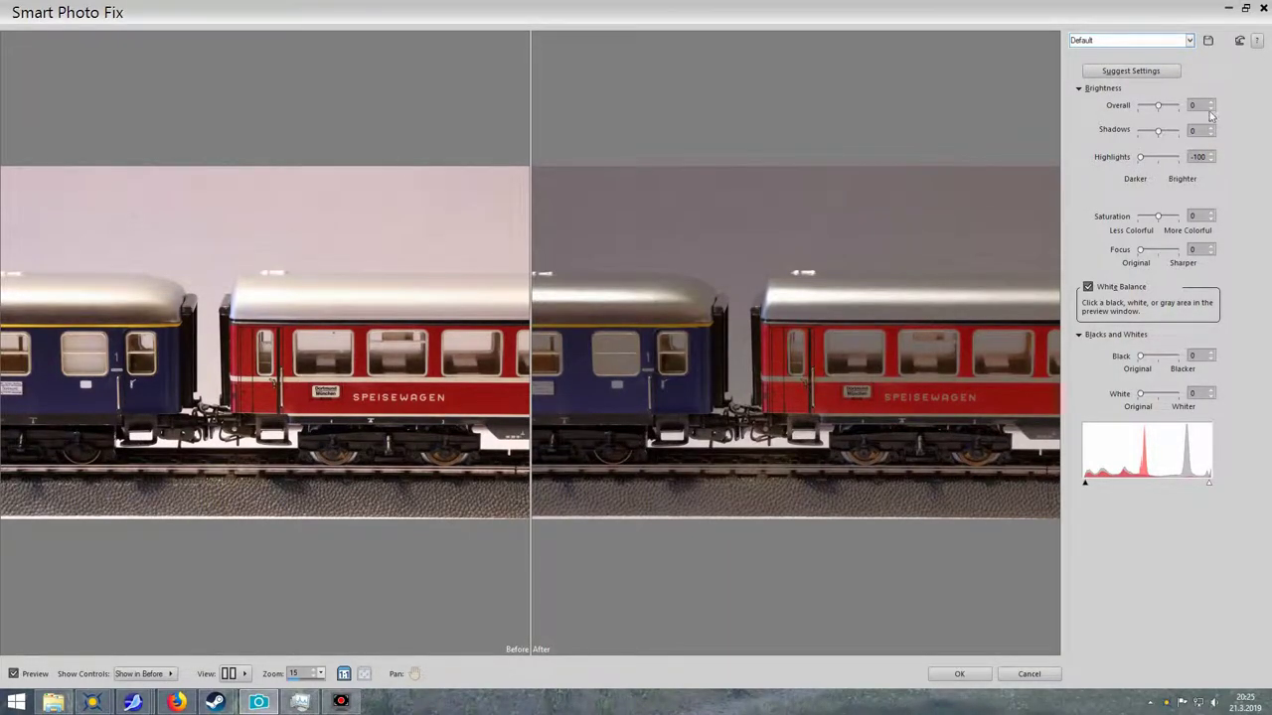
{"action": "left_click", "coordinate": [1241, 43]}
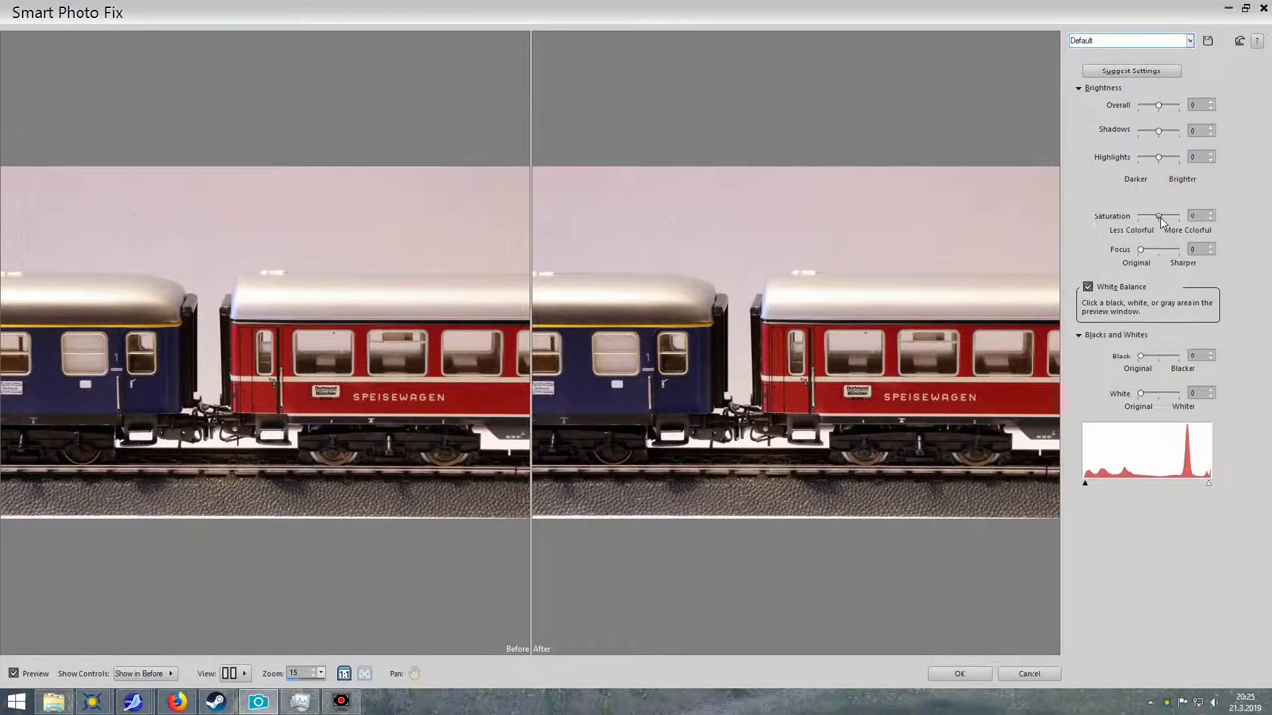
- Set Saturation to -100 in Smart Photo Fix and apply it to the duplicated layer
{"action": "left_click_drag", "start_coordinate": [1158, 216], "coordinate": [1121, 219]}
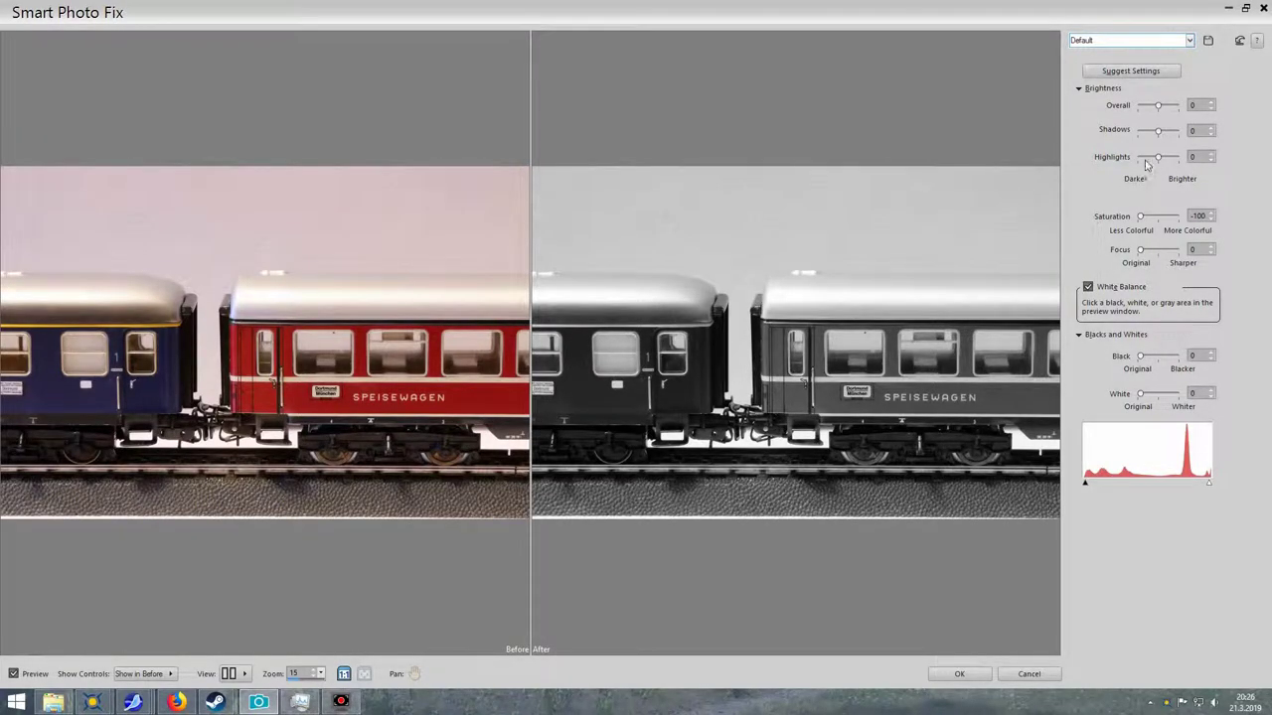
{"action": "left_click", "coordinate": [959, 679]}
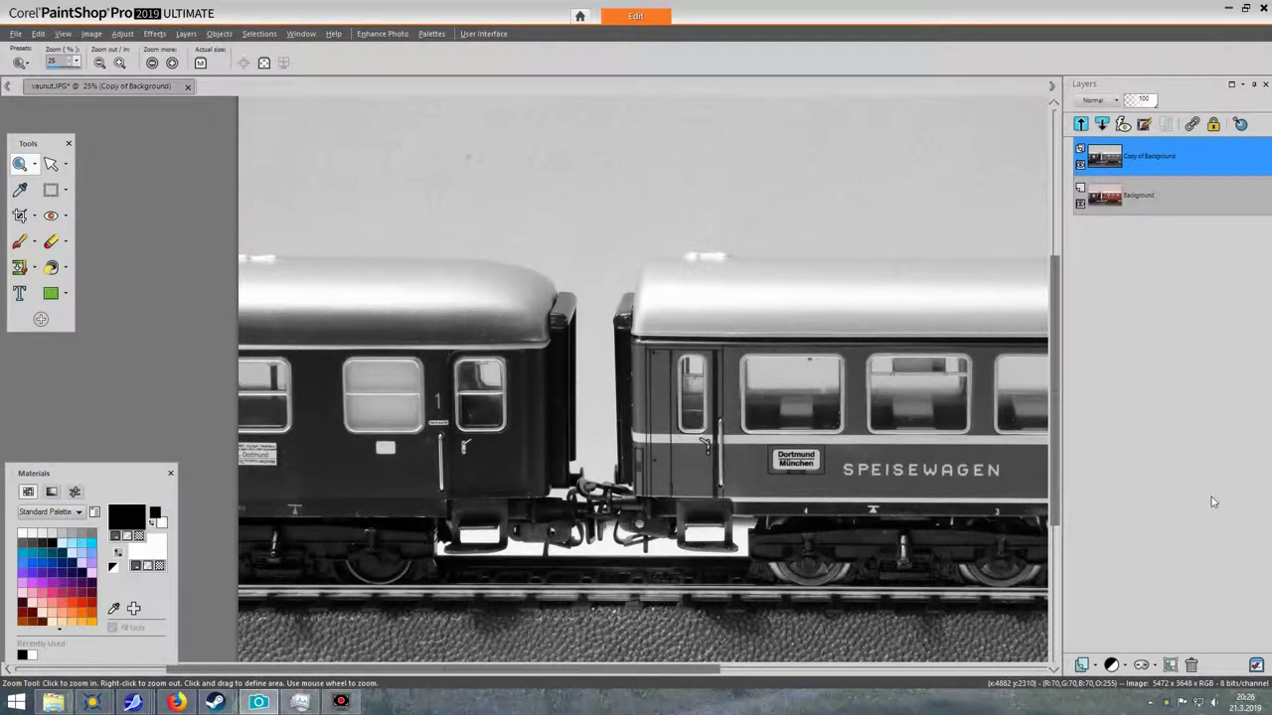
- Add a Show All mask layer to the desaturated Copy of Background layer
{"action": "left_click", "coordinate": [1090, 667]}
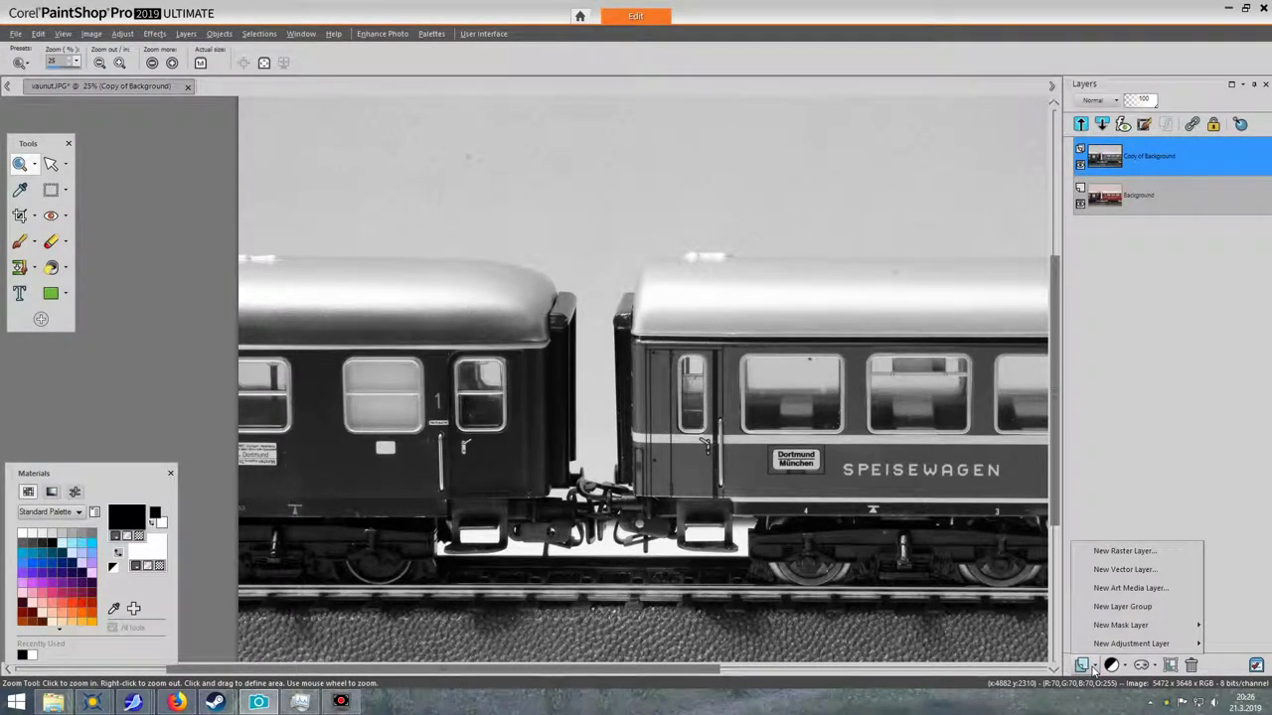
{"action": "mouse_move", "coordinate": [1117, 633]}
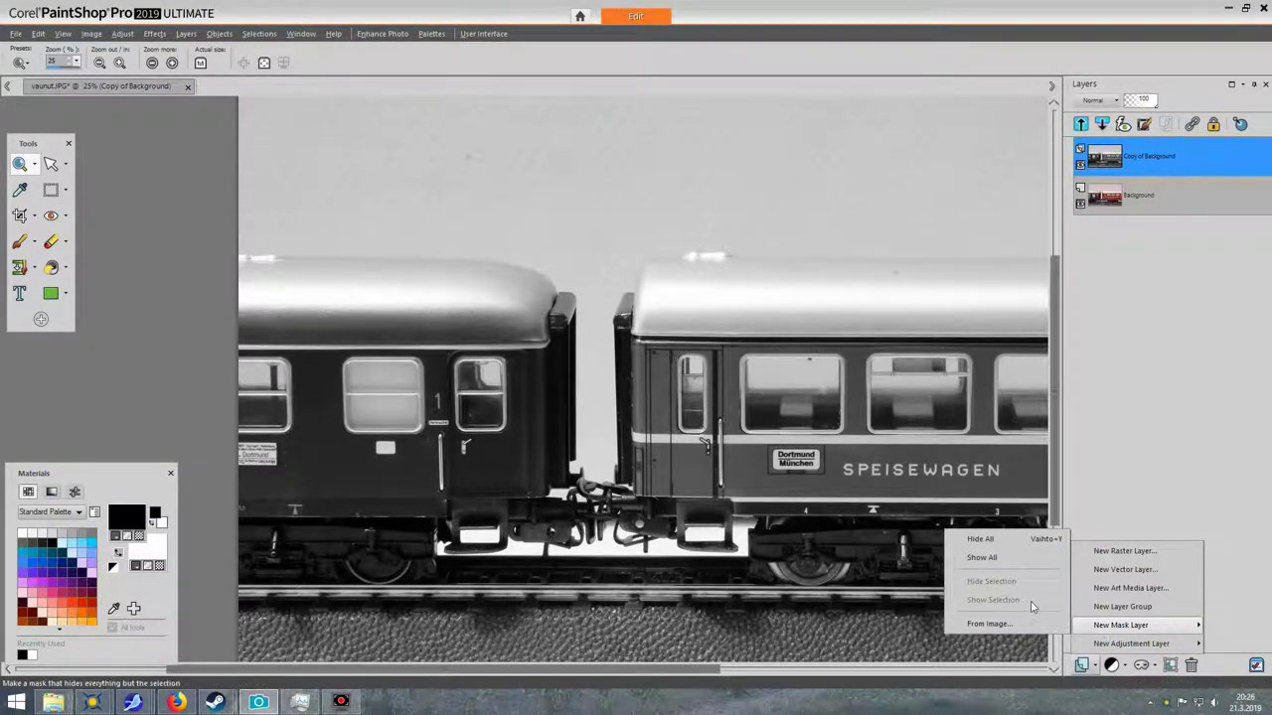
{"action": "left_click", "coordinate": [987, 561]}
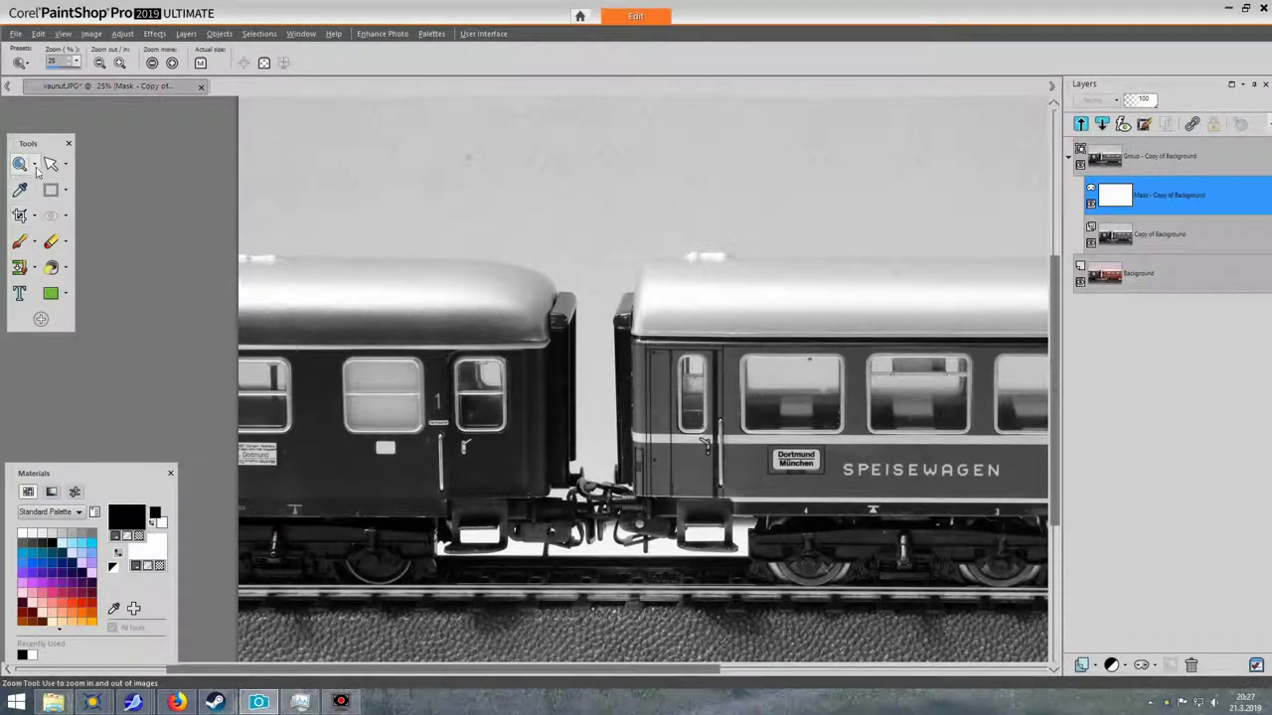
- Paint black on the mask with the Paint Brush over the blue carriage and its roof to reveal their colour
{"action": "left_click", "coordinate": [20, 245]}
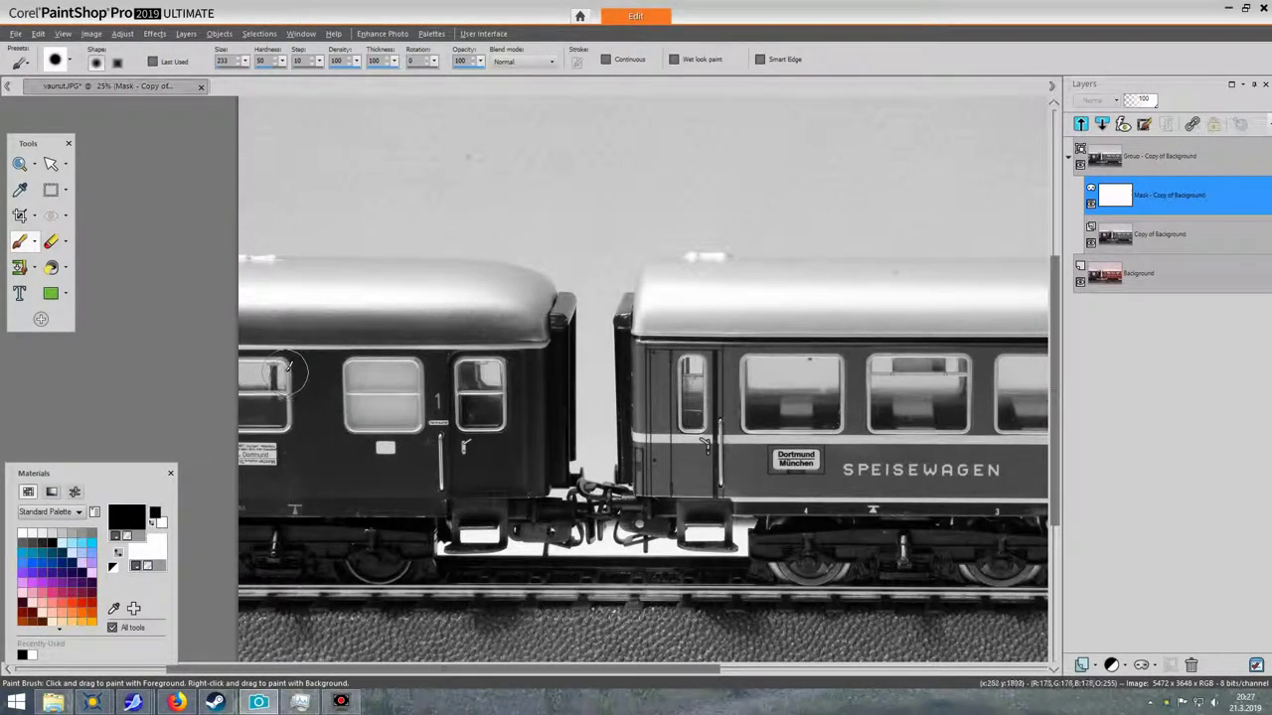
{"action": "left_click_drag", "start_coordinate": [254, 360], "coordinate": [325, 360]}
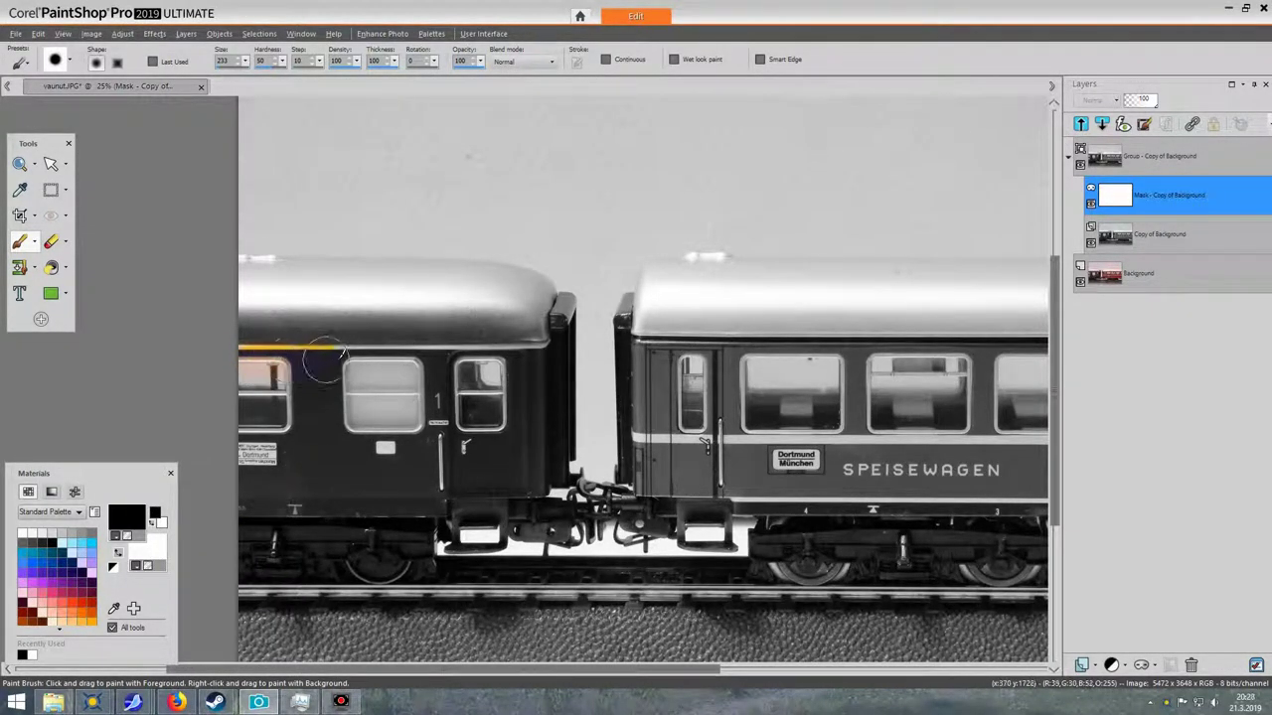
{"action": "mouse_move", "coordinate": [443, 348]}
{"action": "left_mouse_down"}
{"action": "mouse_move", "coordinate": [477, 353]}
{"action": "mouse_move", "coordinate": [413, 358]}
{"action": "mouse_move", "coordinate": [536, 382]}
{"action": "left_mouse_up"}
{"action": "mouse_move", "coordinate": [526, 453]}
{"action": "left_mouse_down"}
{"action": "mouse_move", "coordinate": [483, 392]}
{"action": "mouse_move", "coordinate": [337, 397]}
{"action": "mouse_move", "coordinate": [444, 412]}
{"action": "mouse_move", "coordinate": [324, 438]}
{"action": "mouse_move", "coordinate": [259, 428]}
{"action": "mouse_move", "coordinate": [529, 453]}
{"action": "mouse_move", "coordinate": [261, 465]}
{"action": "mouse_move", "coordinate": [256, 485]}
{"action": "mouse_move", "coordinate": [527, 502]}
{"action": "mouse_move", "coordinate": [289, 502]}
{"action": "mouse_move", "coordinate": [252, 520]}
{"action": "mouse_move", "coordinate": [260, 553]}
{"action": "mouse_move", "coordinate": [399, 556]}
{"action": "mouse_move", "coordinate": [422, 535]}
{"action": "mouse_move", "coordinate": [268, 523]}
{"action": "mouse_move", "coordinate": [561, 519]}
{"action": "mouse_move", "coordinate": [556, 477]}
{"action": "left_mouse_up"}
{"action": "mouse_move", "coordinate": [554, 339]}
{"action": "left_mouse_down"}
{"action": "mouse_move", "coordinate": [542, 308]}
{"action": "mouse_move", "coordinate": [554, 310]}
{"action": "mouse_move", "coordinate": [526, 275]}
{"action": "mouse_move", "coordinate": [250, 275]}
{"action": "mouse_move", "coordinate": [256, 287]}
{"action": "mouse_move", "coordinate": [401, 290]}
{"action": "mouse_move", "coordinate": [514, 330]}
{"action": "mouse_move", "coordinate": [343, 304]}
{"action": "mouse_move", "coordinate": [271, 316]}
{"action": "mouse_move", "coordinate": [298, 306]}
{"action": "mouse_move", "coordinate": [285, 255]}
{"action": "mouse_move", "coordinate": [324, 256]}
{"action": "mouse_move", "coordinate": [395, 290]}
{"action": "left_mouse_up"}
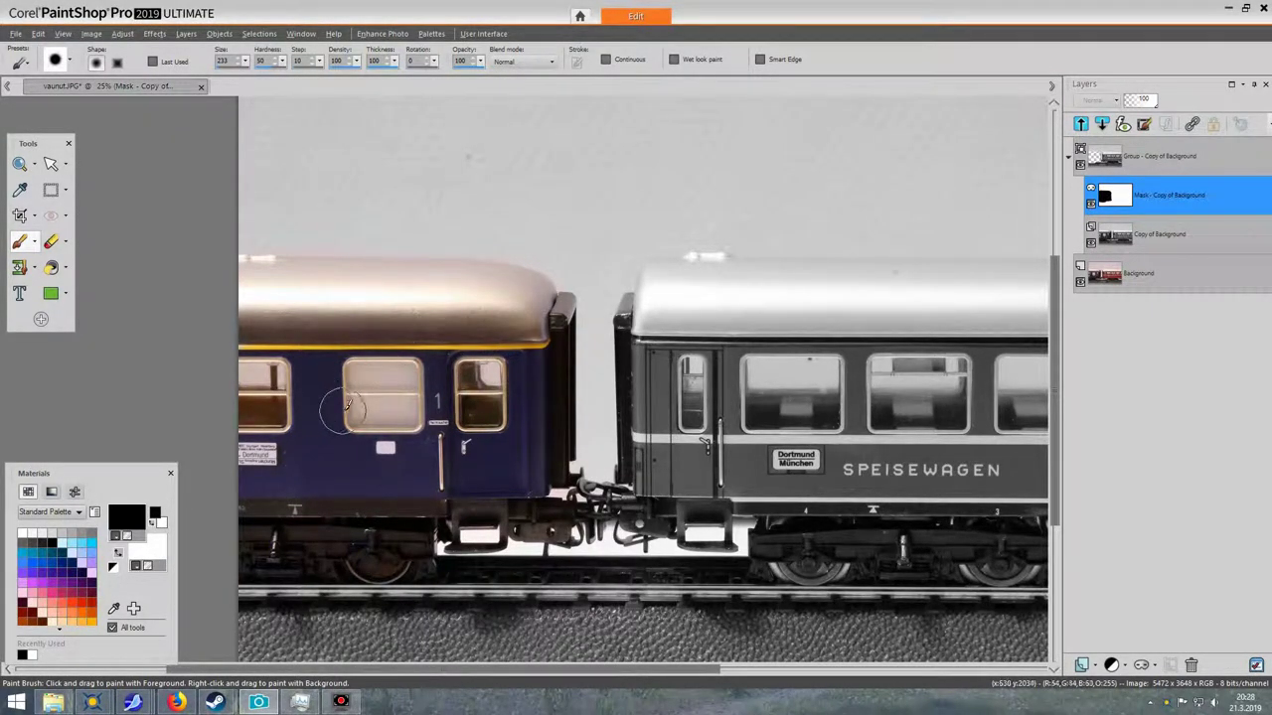
- Try painting white on the mask over part of the blue carriage's roof, and repaint that area black to bring back its colour
{"action": "left_click", "coordinate": [165, 523]}
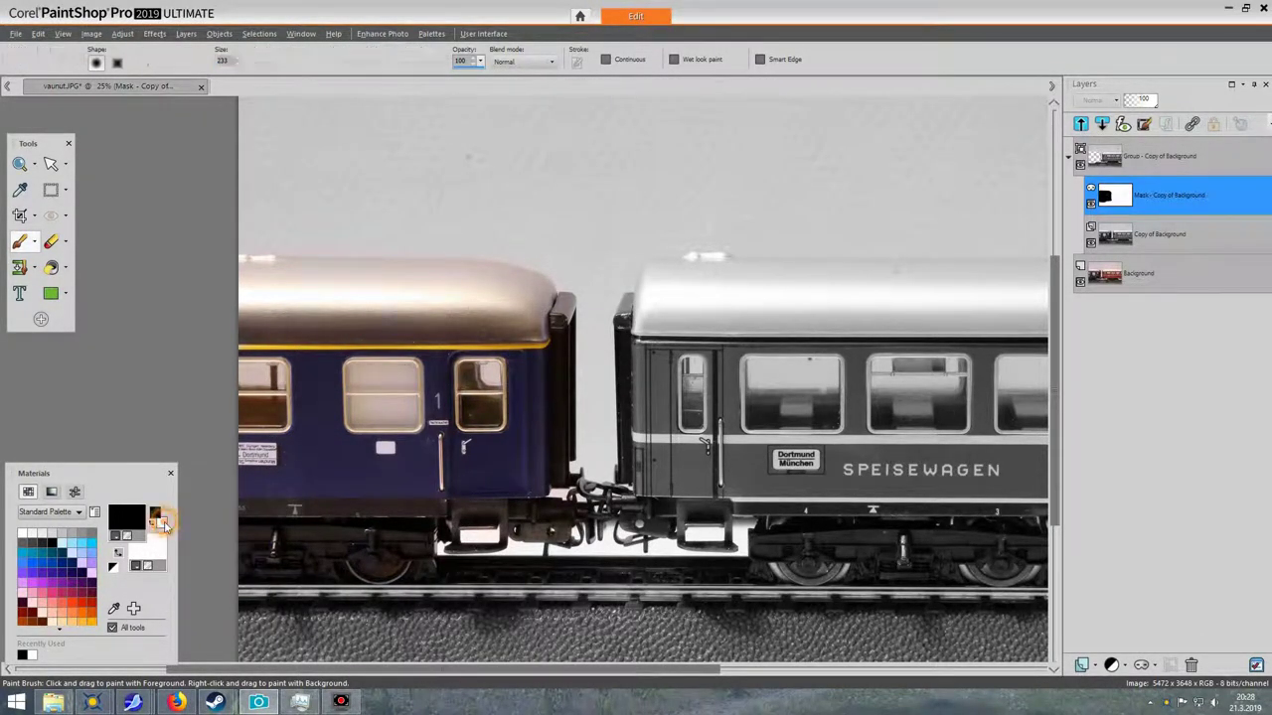
{"action": "left_click", "coordinate": [751, 508]}
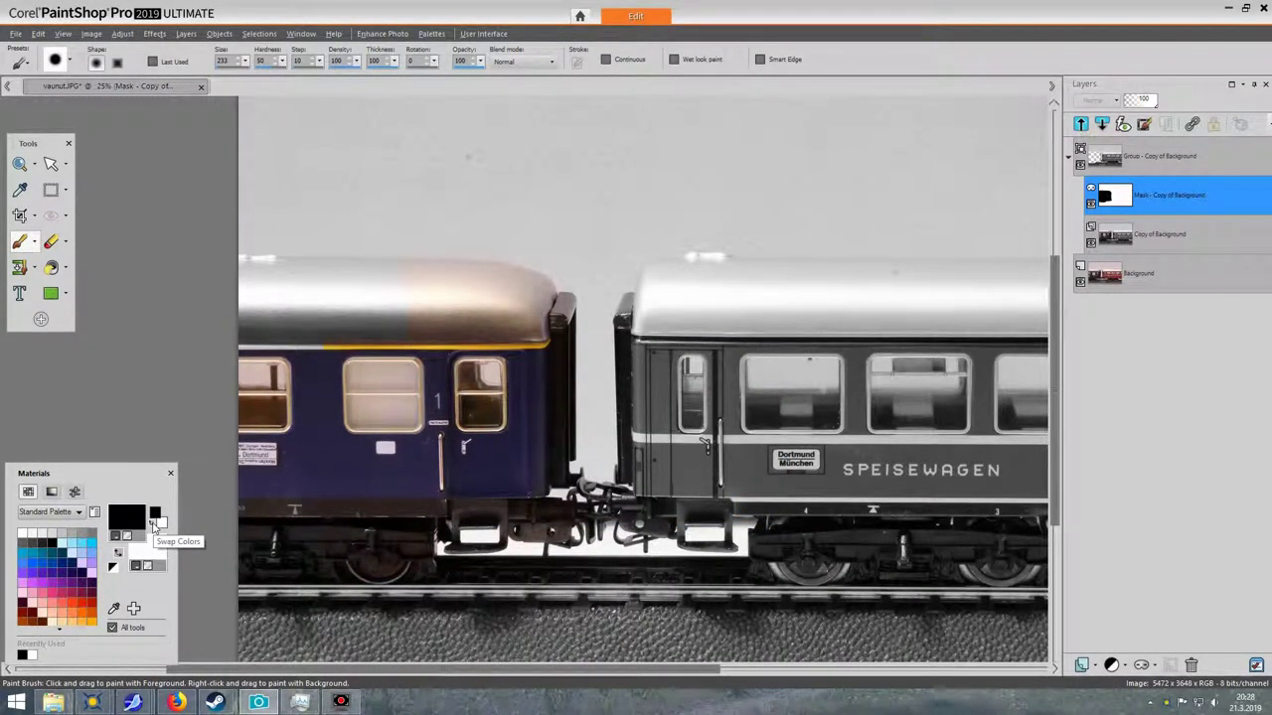
{"action": "left_click", "coordinate": [154, 524]}
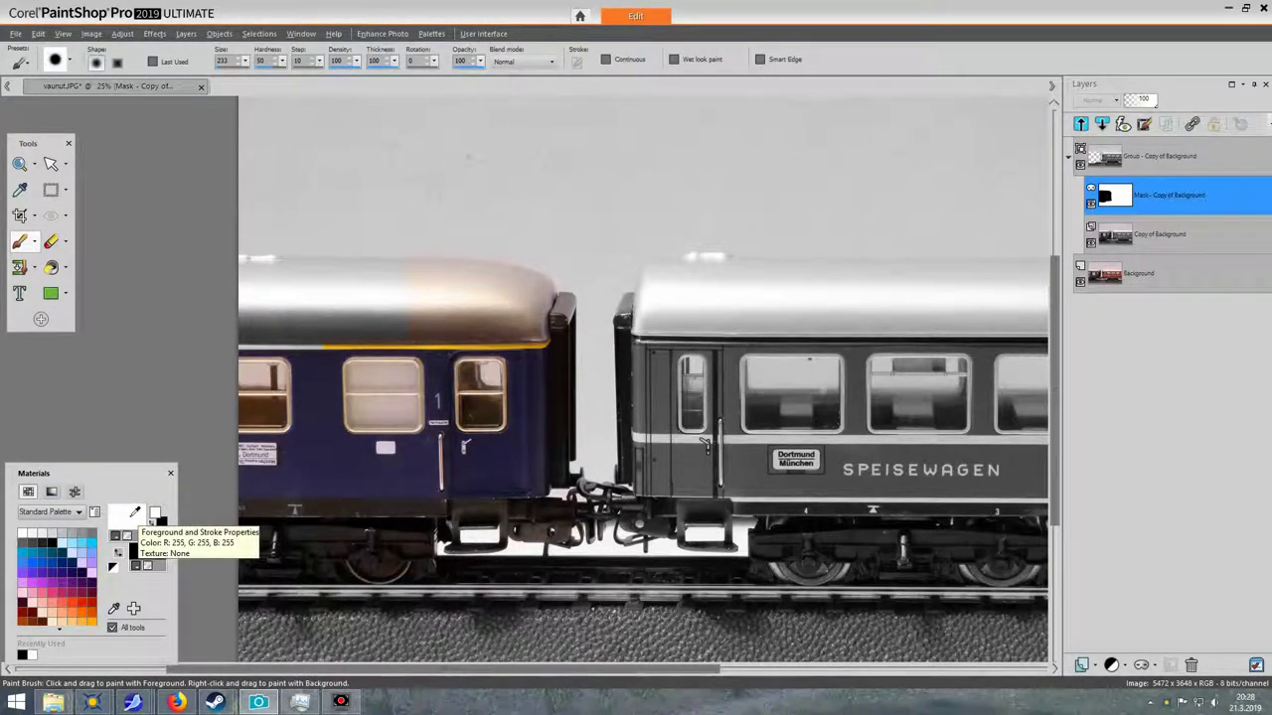
{"action": "left_click", "coordinate": [296, 242]}
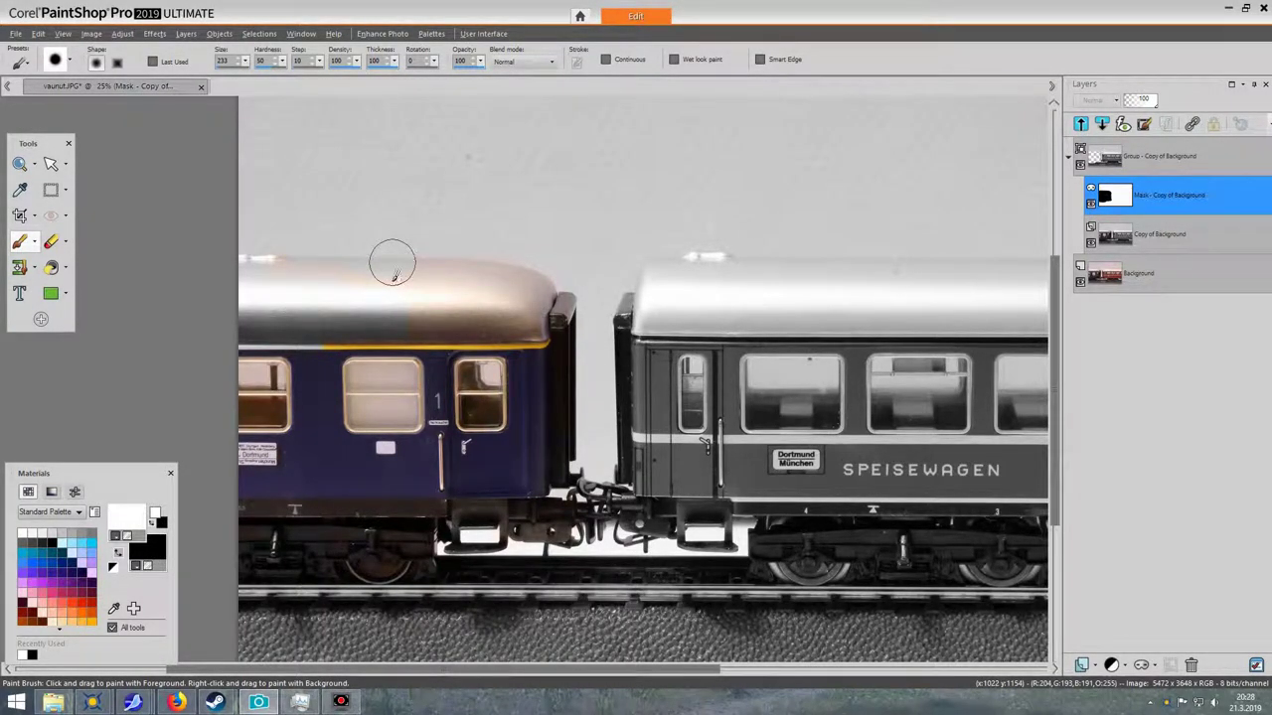
{"action": "left_click", "coordinate": [156, 527]}
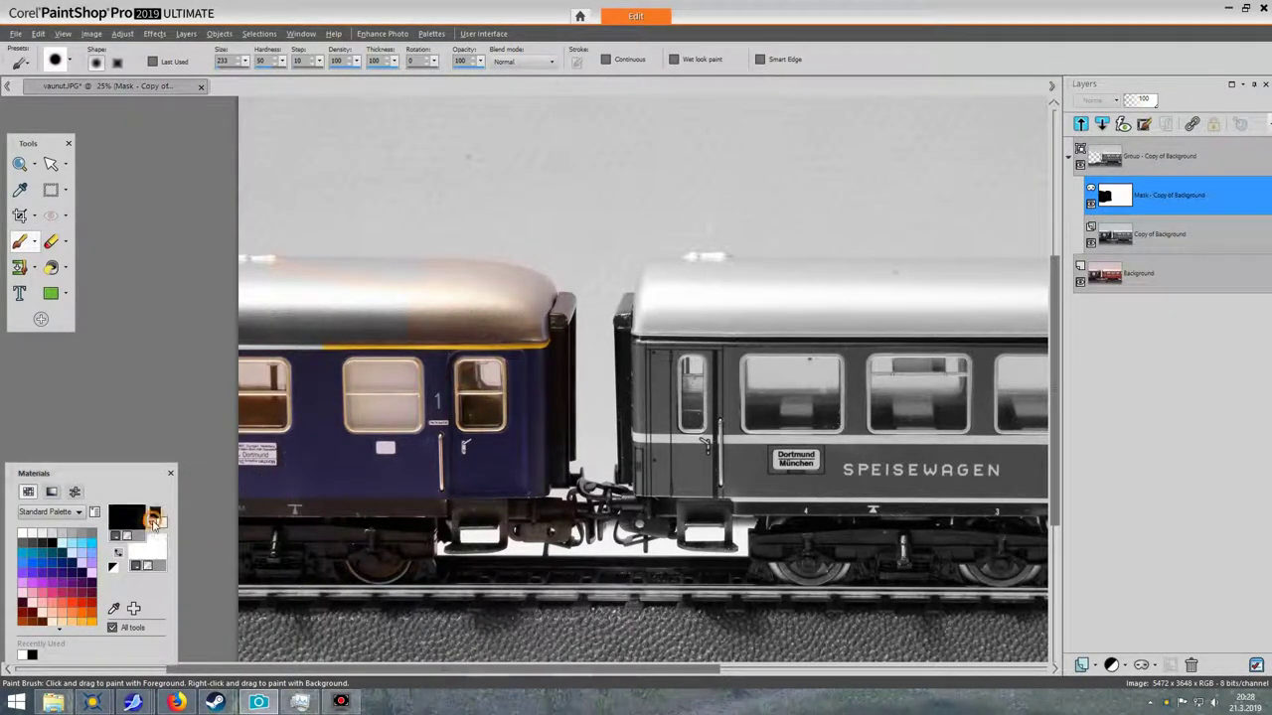
{"action": "left_click", "coordinate": [285, 269]}
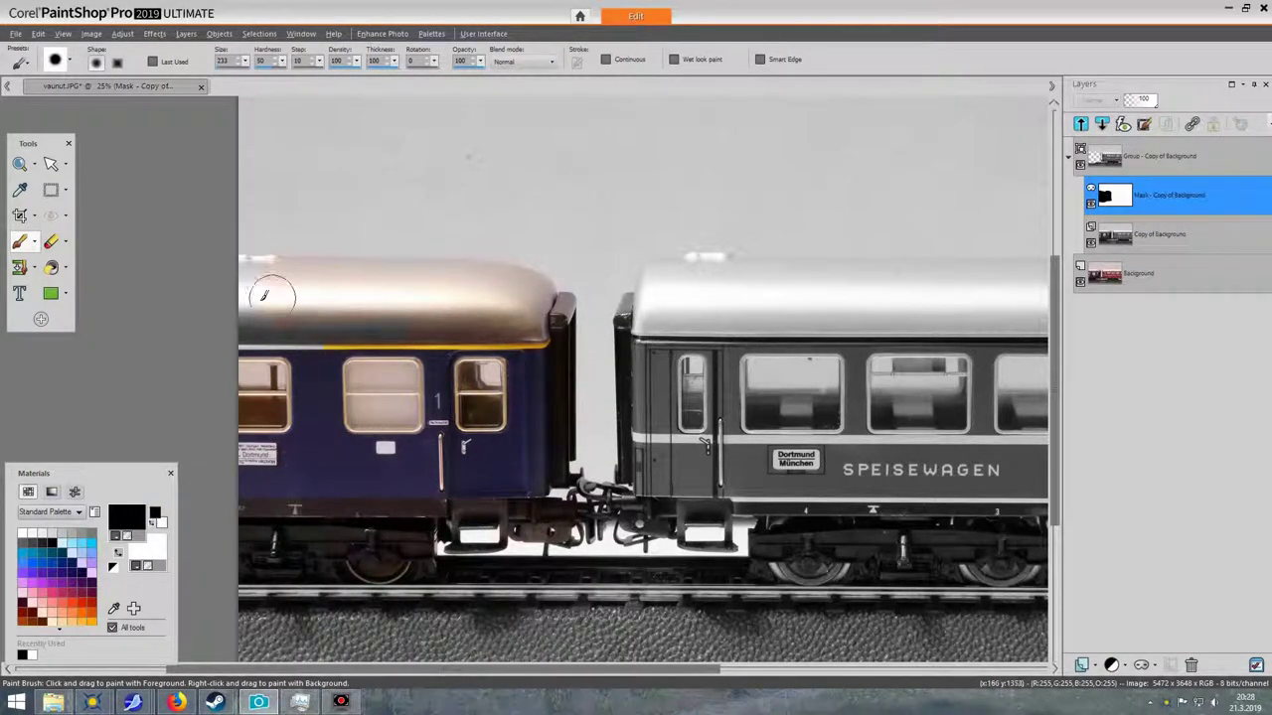
{"action": "left_click_drag", "start_coordinate": [437, 314], "coordinate": [266, 334]}
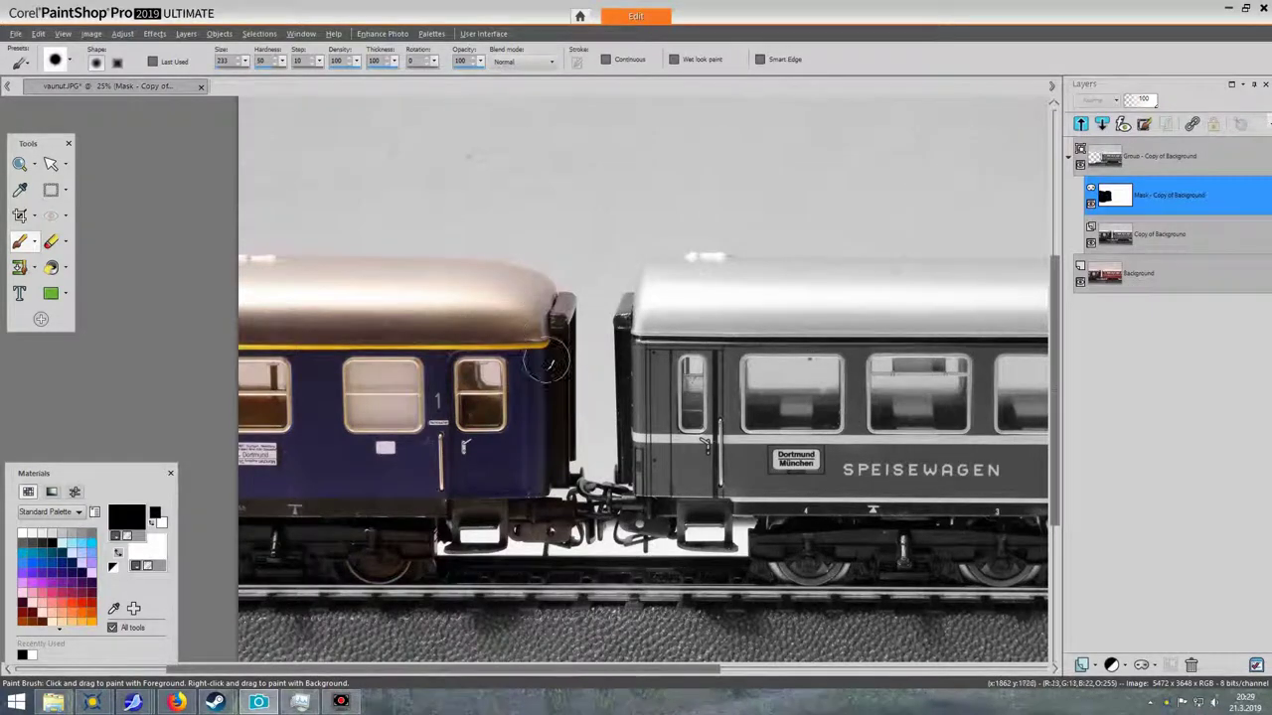
- Swap to white and mask out the carriage's lower roof and yellow stripe, and restore their colour with black
{"action": "left_click", "coordinate": [120, 555]}
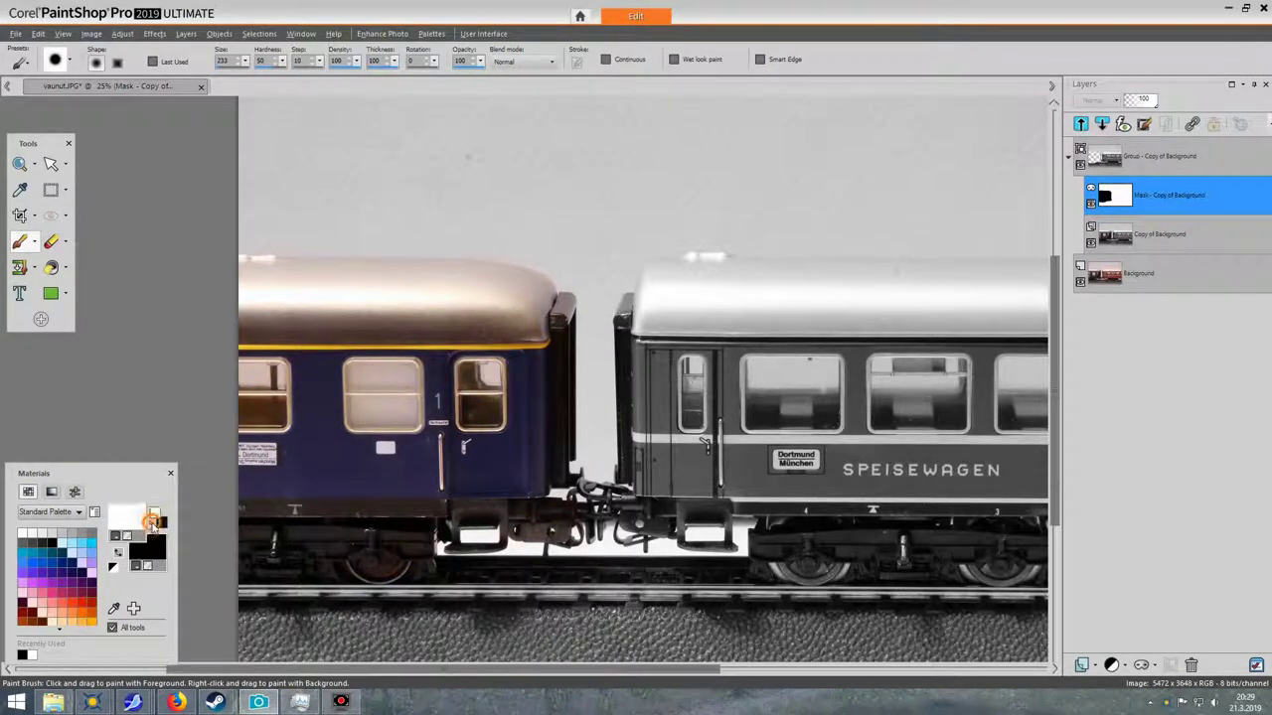
{"action": "mouse_move", "coordinate": [344, 316]}
{"action": "left_mouse_down"}
{"action": "mouse_move", "coordinate": [320, 307]}
{"action": "mouse_move", "coordinate": [491, 306]}
{"action": "left_mouse_up"}
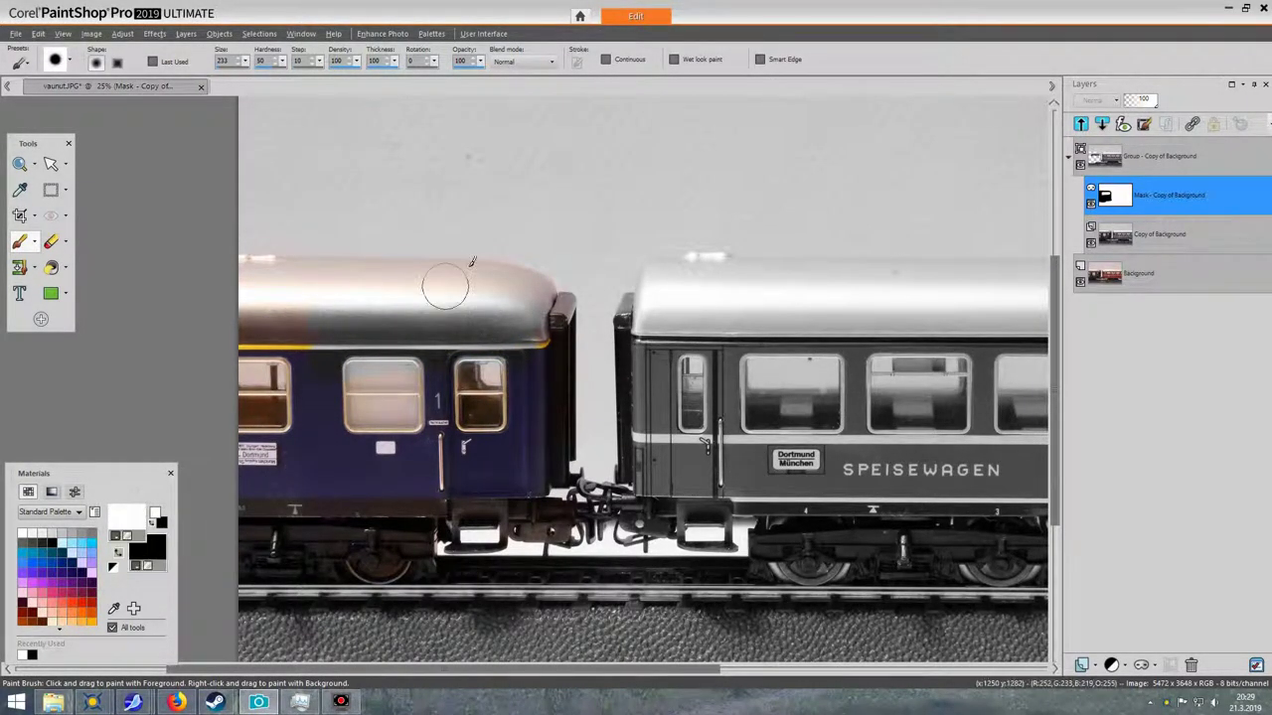
{"action": "left_click", "coordinate": [159, 523]}
{"action": "mouse_move", "coordinate": [308, 315]}
{"action": "left_mouse_down"}
{"action": "mouse_move", "coordinate": [516, 316]}
{"action": "mouse_move", "coordinate": [432, 338]}
{"action": "mouse_move", "coordinate": [303, 337]}
{"action": "left_mouse_up"}
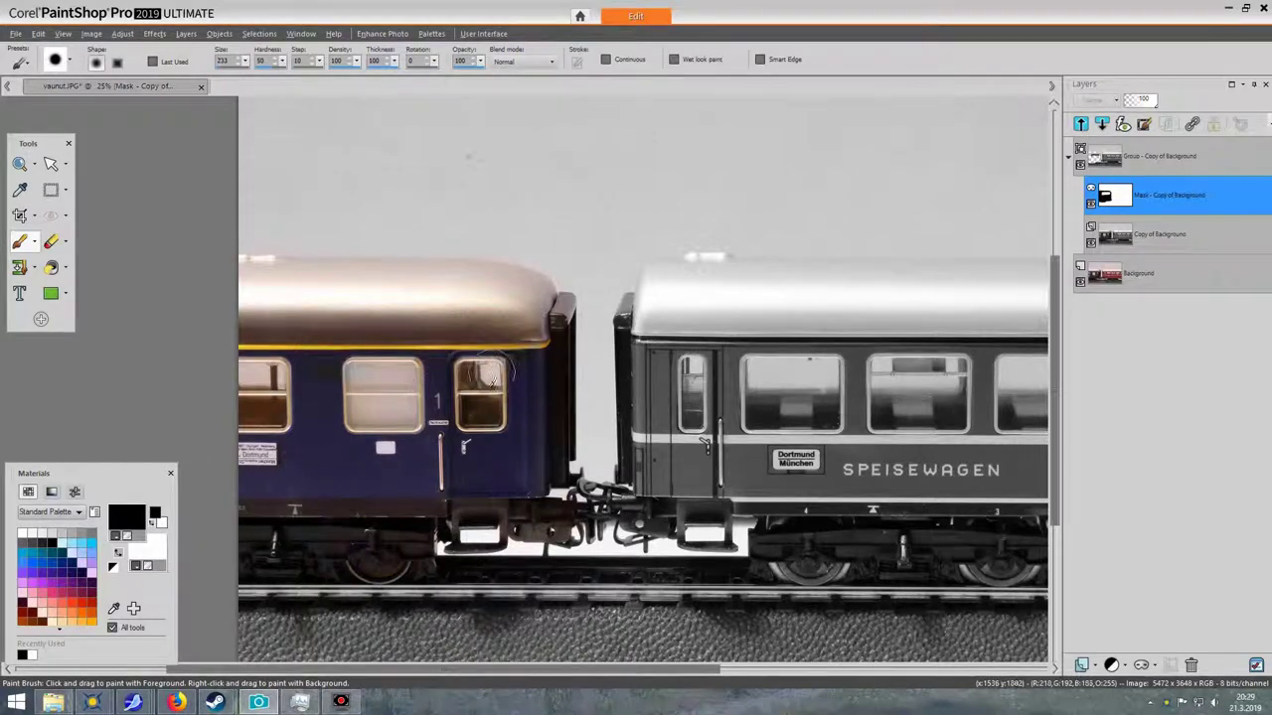
{"action": "left_click_drag", "start_coordinate": [422, 421], "coordinate": [462, 397]}
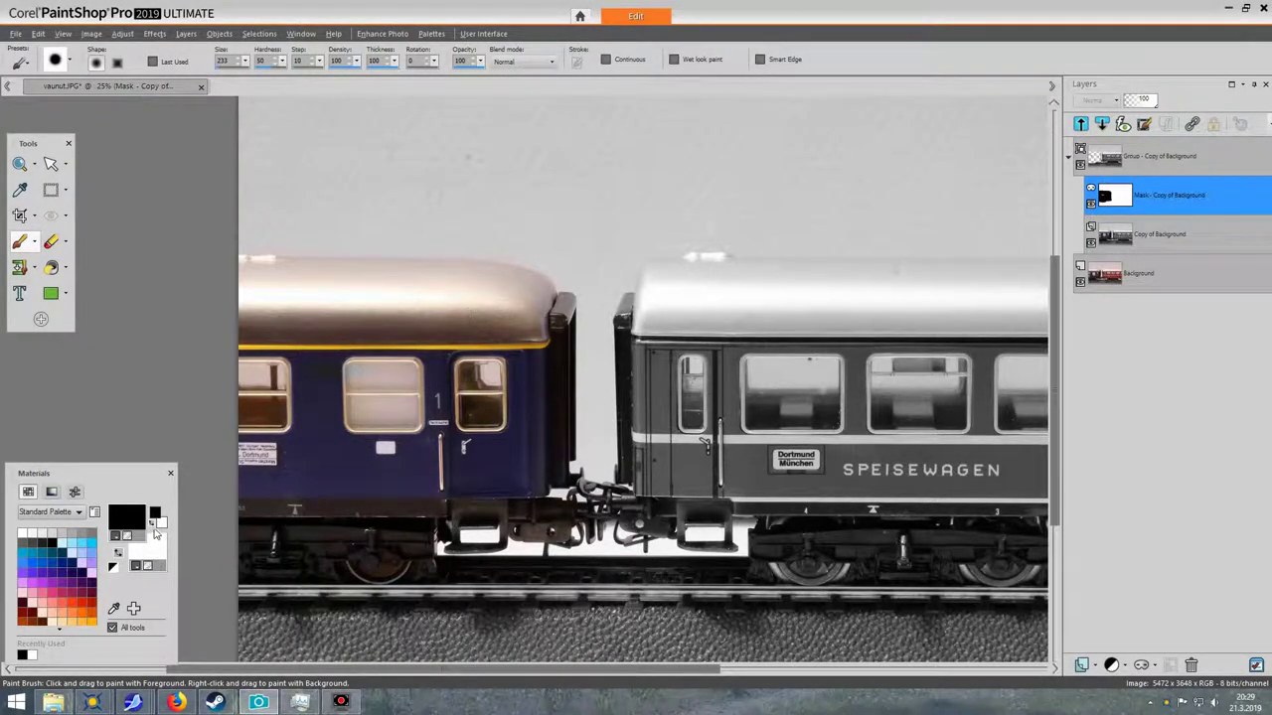
- Paint white on the mask along the background above the blue carriage's roof, and switch the foreground colour back to black
{"action": "left_click", "coordinate": [152, 523]}
{"action": "left_click", "coordinate": [494, 239]}
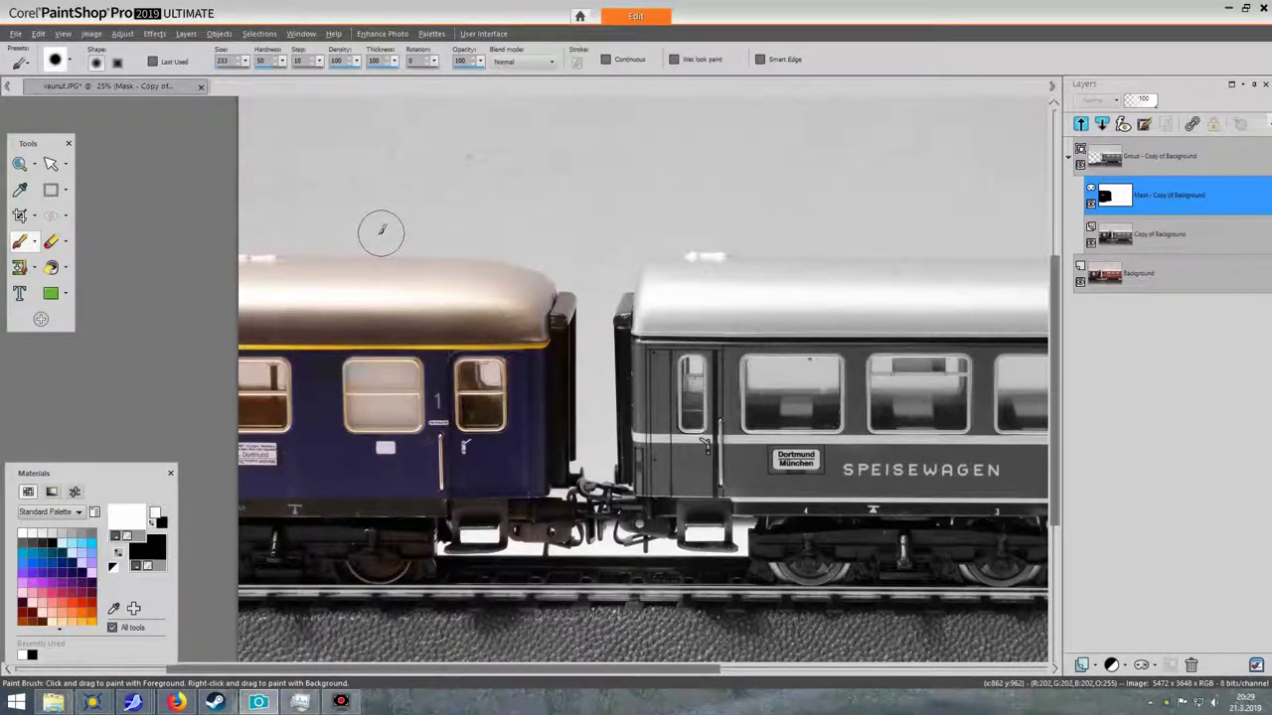
{"action": "left_click", "coordinate": [321, 230]}
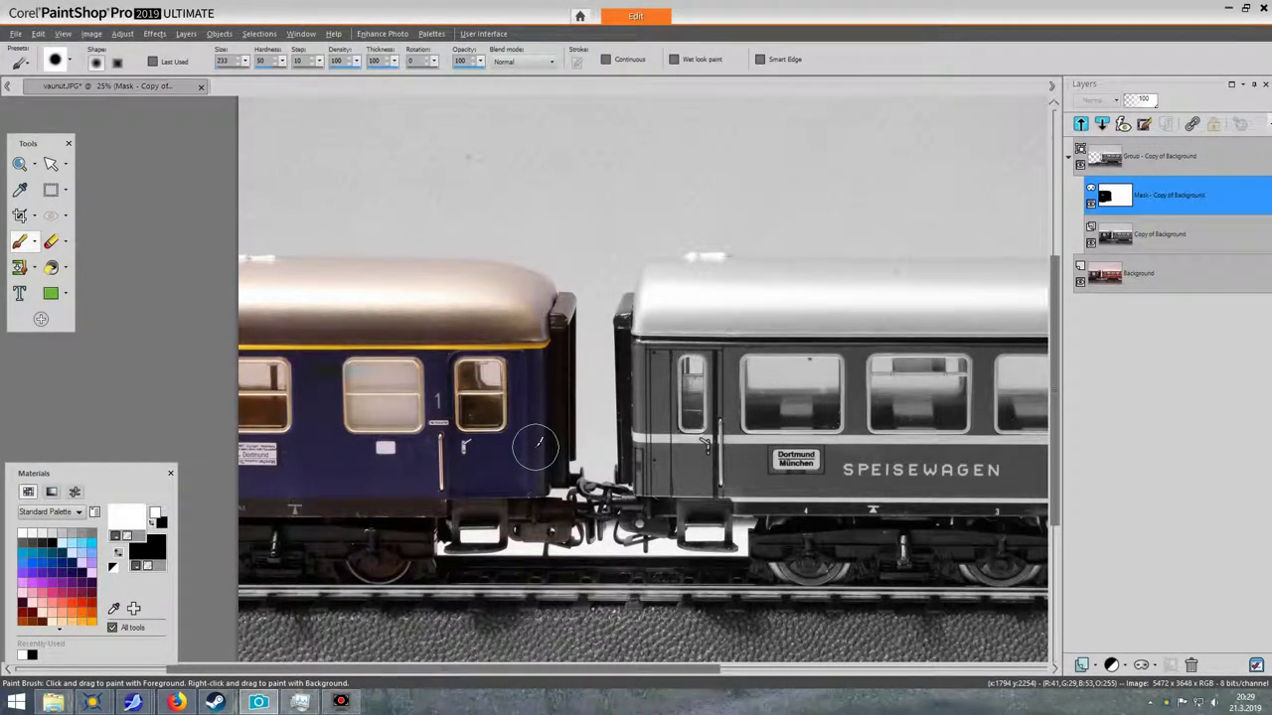
{"action": "left_click", "coordinate": [152, 521]}
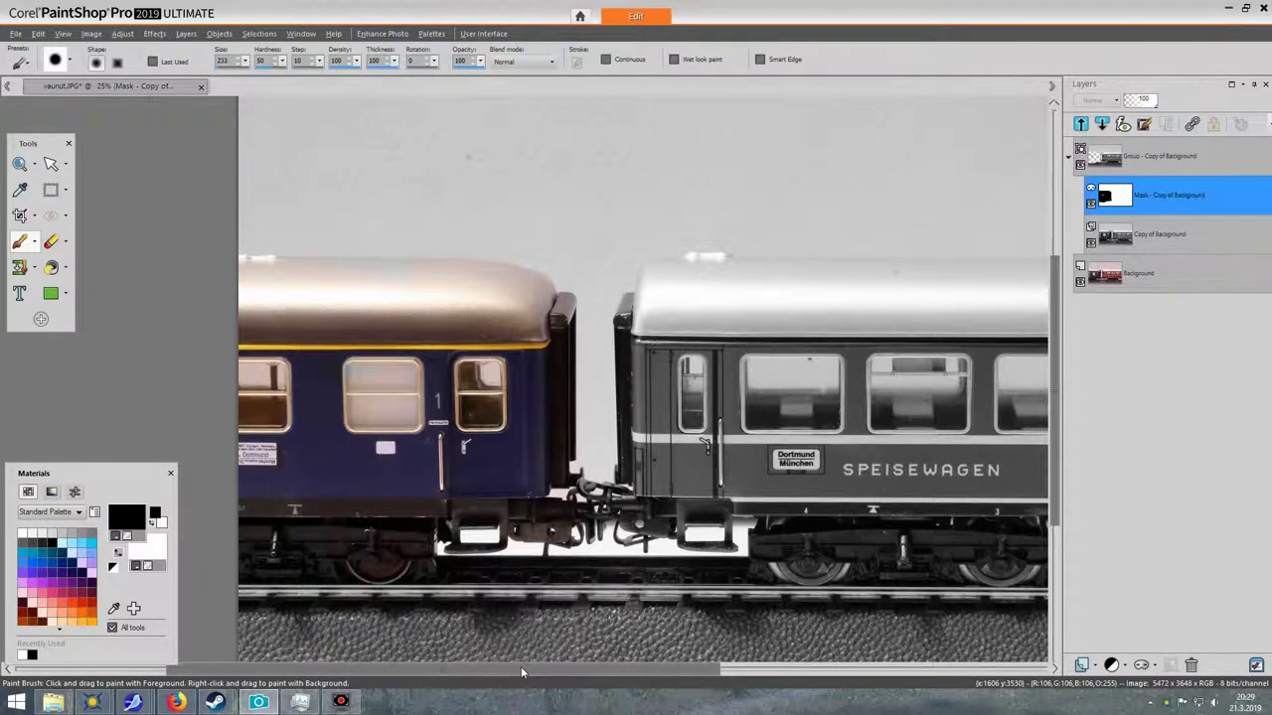
{"action": "mouse_move", "coordinate": [1217, 189]}
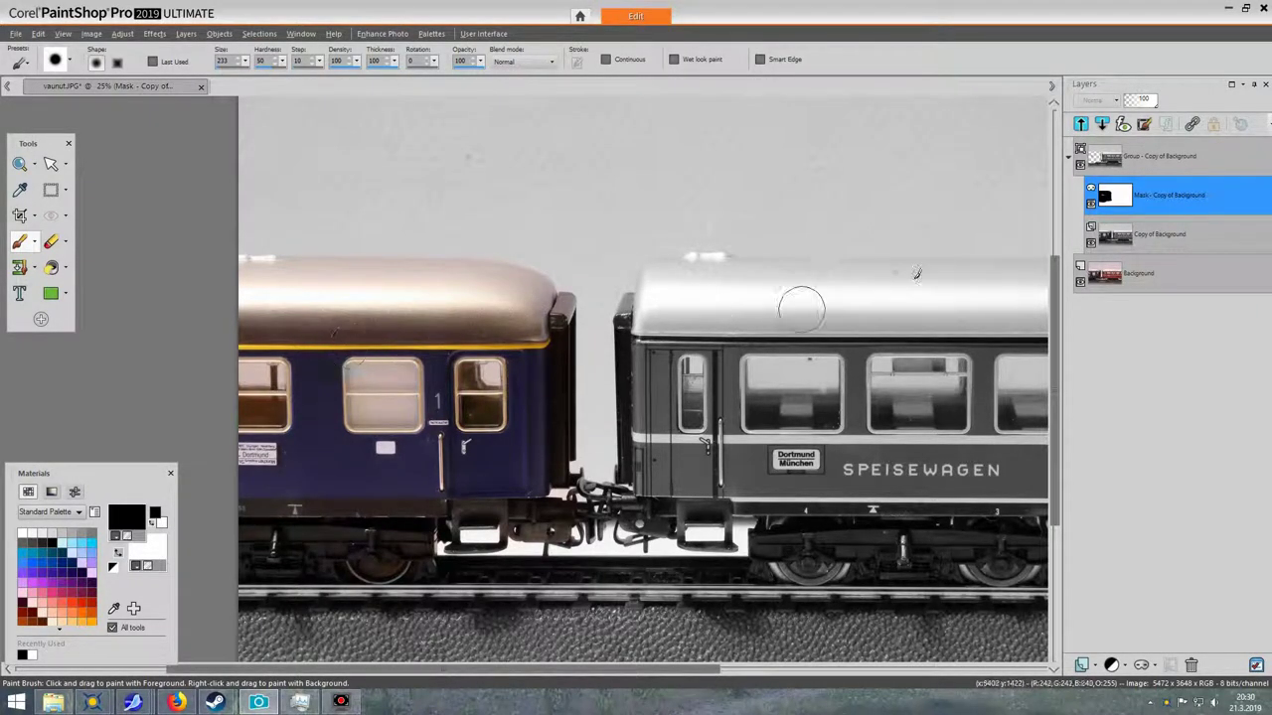
{"action": "mouse_move", "coordinate": [1151, 205]}
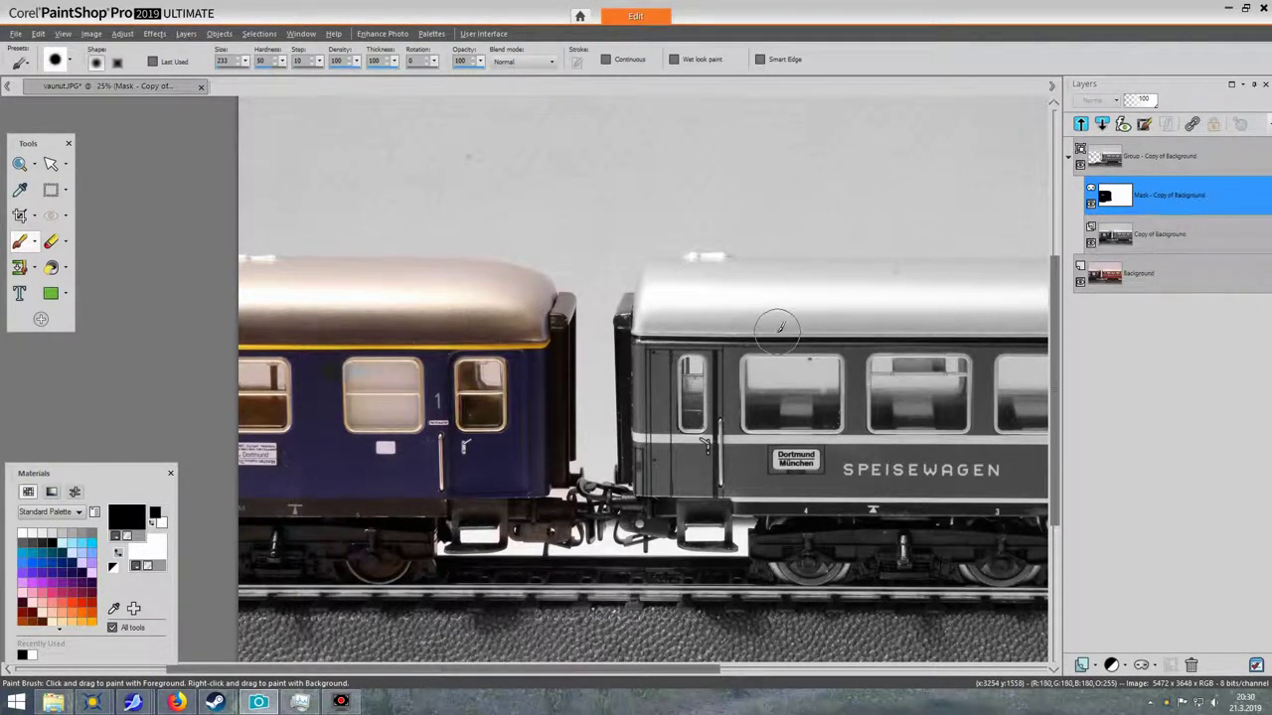
{"action": "left_click", "coordinate": [358, 293]}
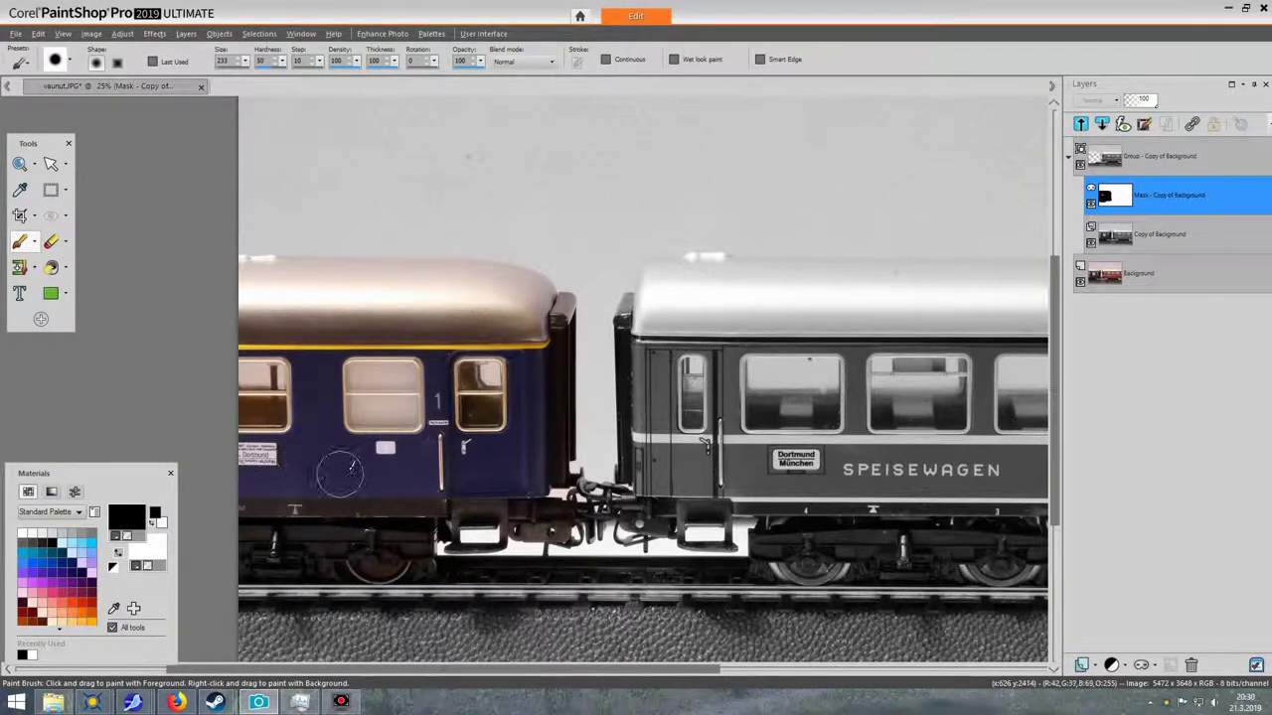
- Flatten the mask group and the background into a single layer, and duplicate the merged Background layer
{"action": "mouse_move", "coordinate": [1175, 201]}
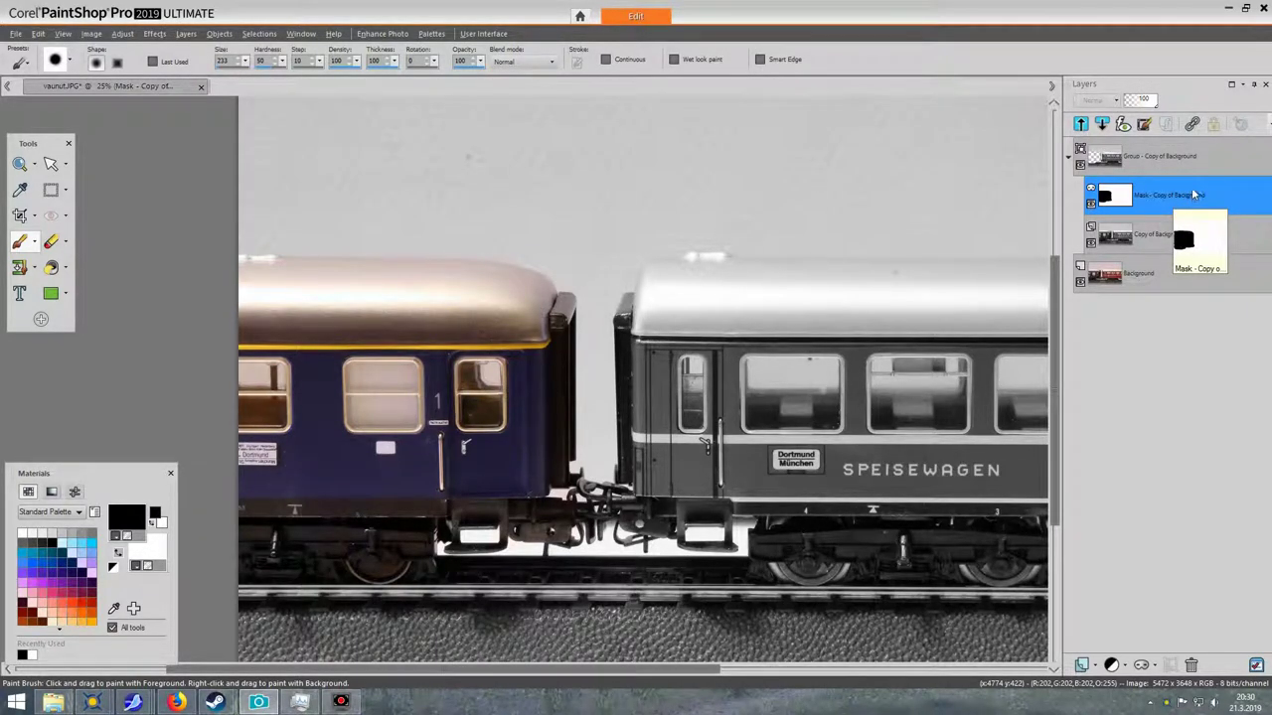
{"action": "right_click", "coordinate": [1195, 195]}
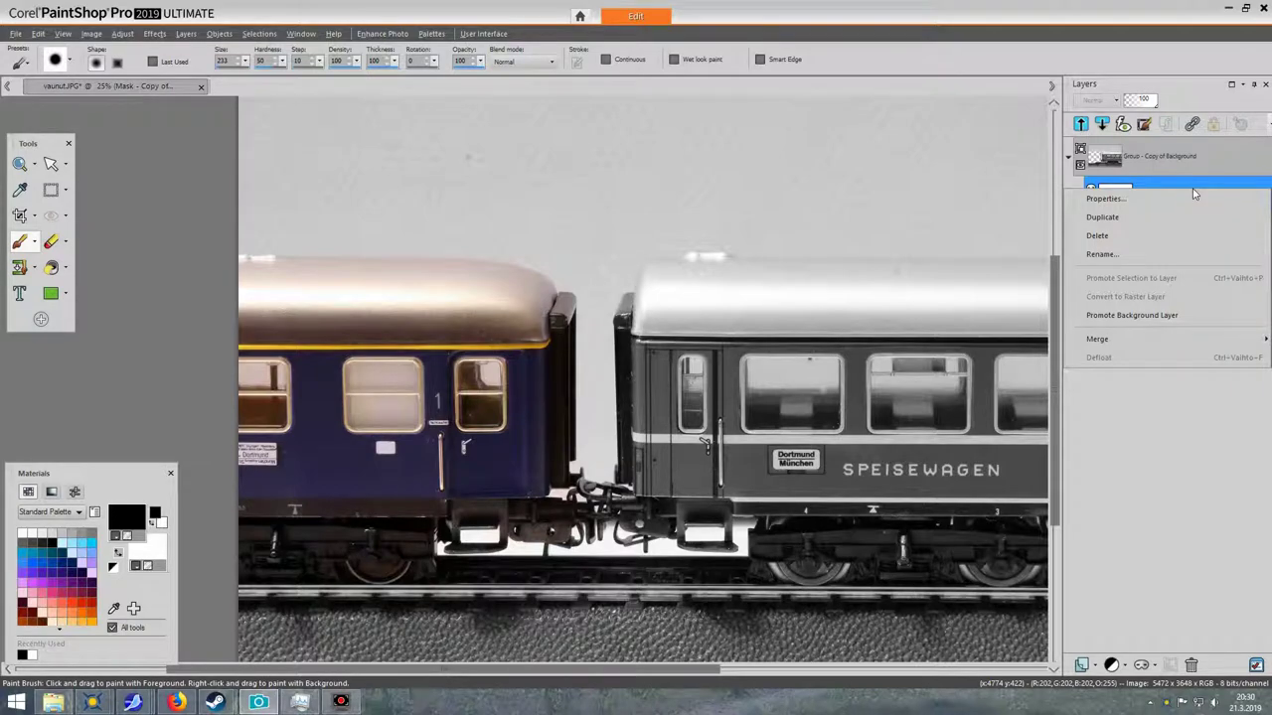
{"action": "mouse_move", "coordinate": [1164, 340]}
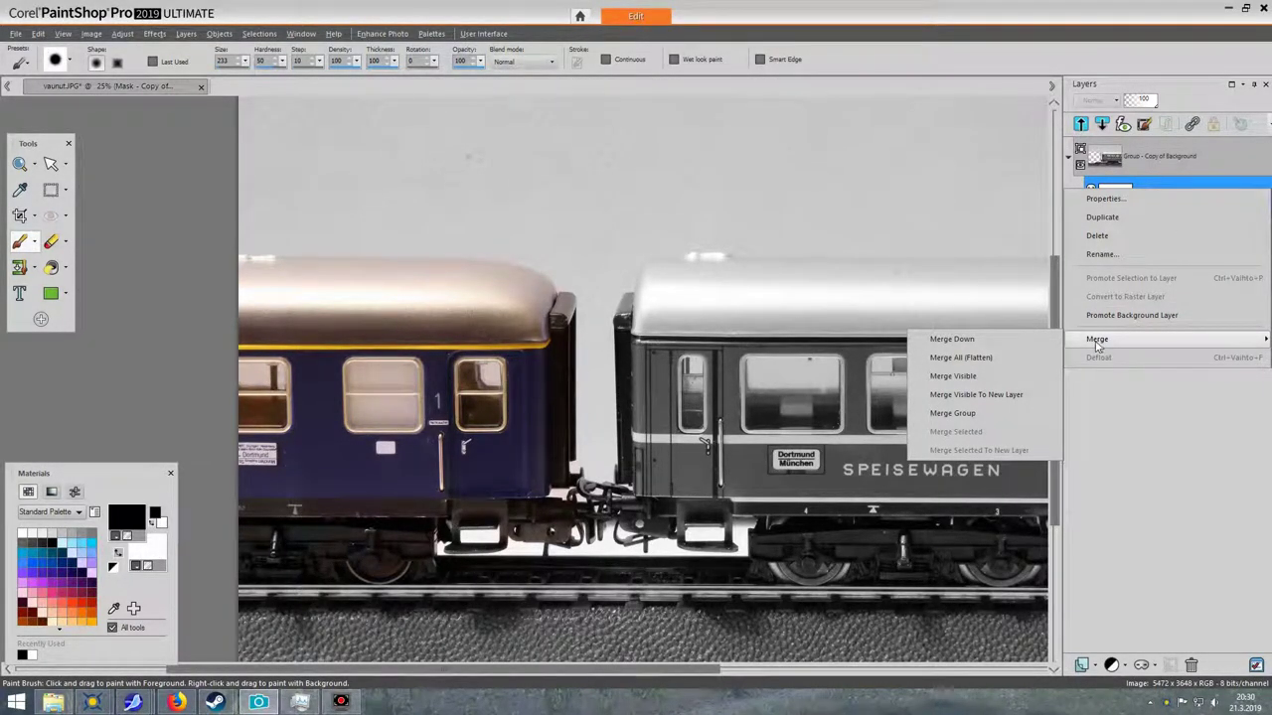
{"action": "left_click", "coordinate": [980, 368]}
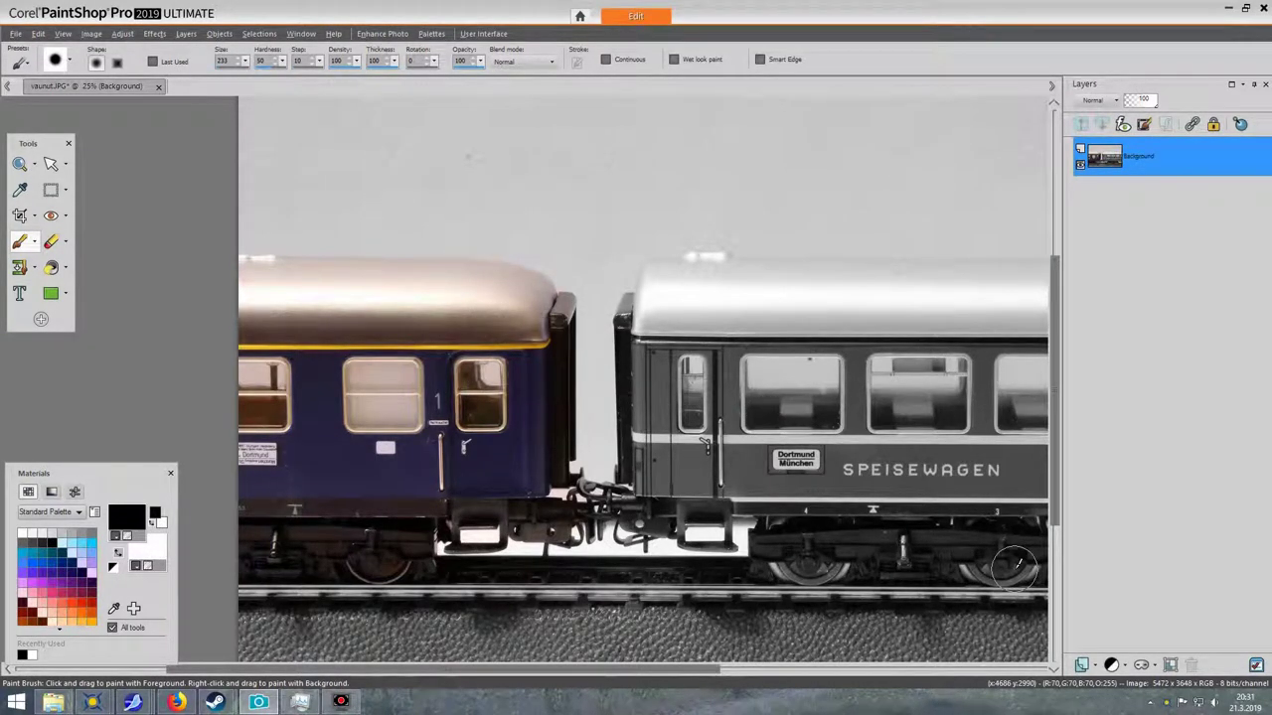
{"action": "right_click", "coordinate": [1178, 171]}
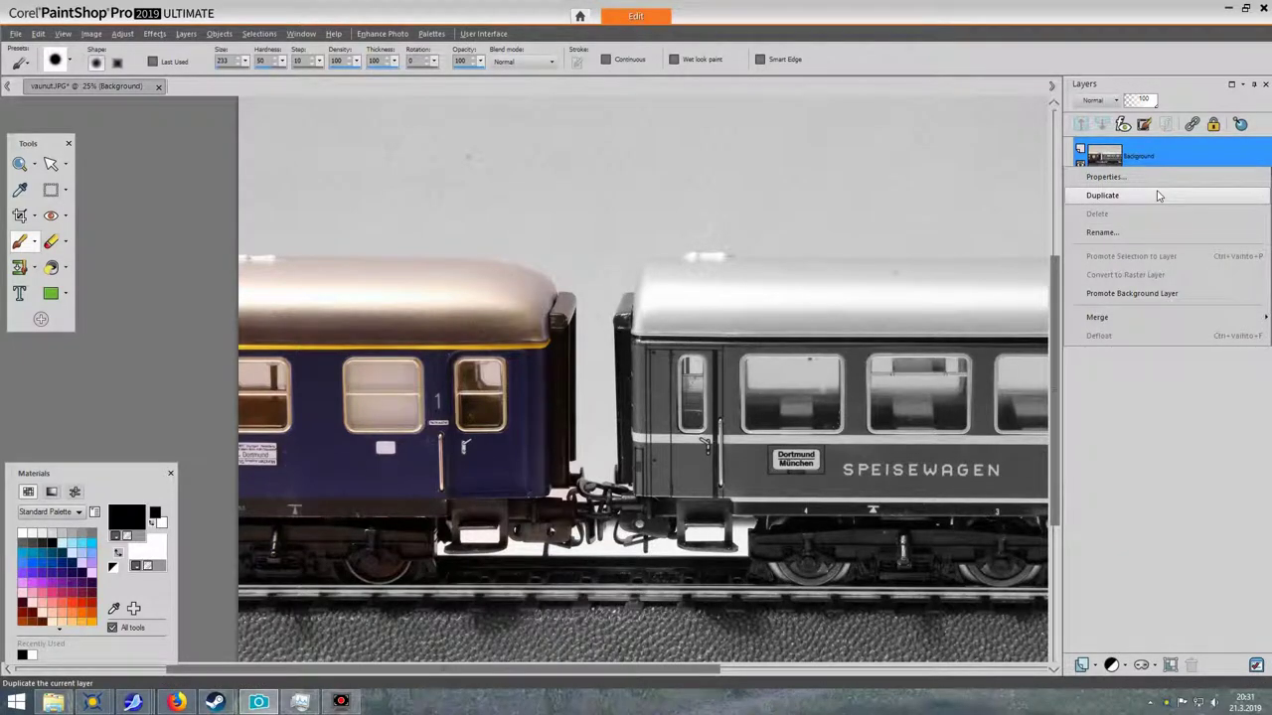
{"action": "left_click", "coordinate": [1155, 195]}
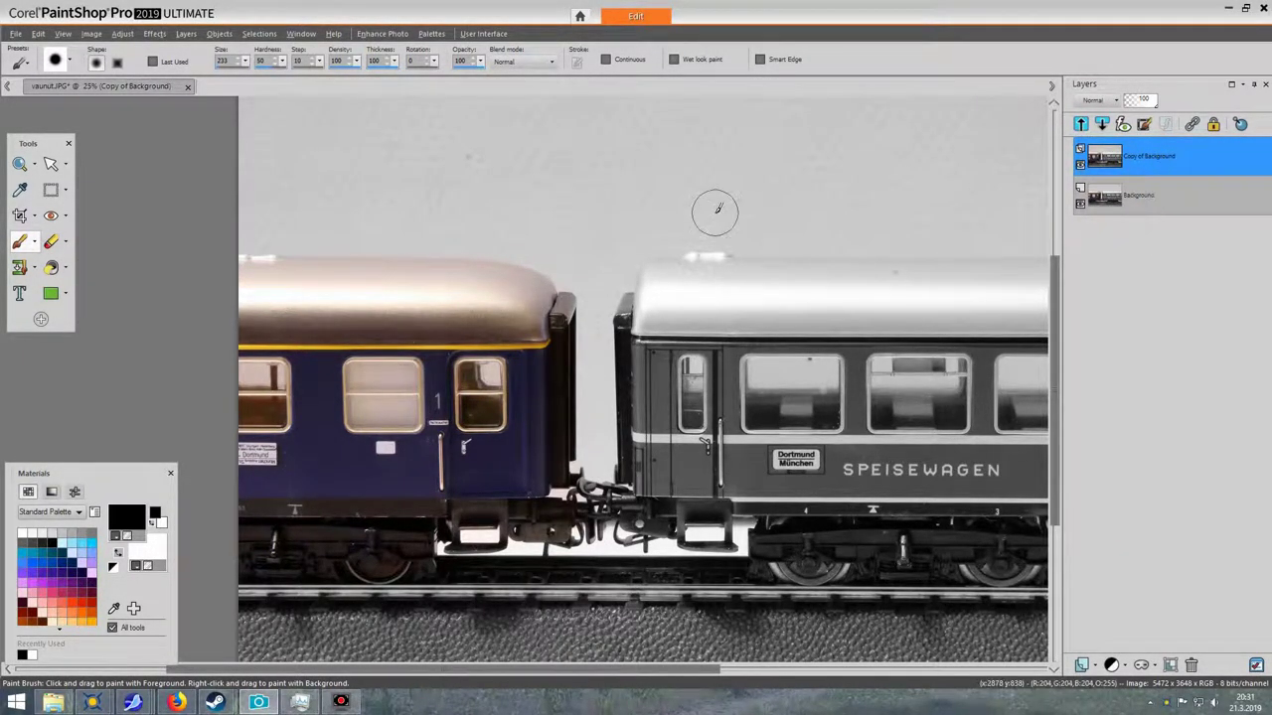
- Apply a Gaussian blur with the last used radius to the copied Background layer, checking the dining car's door in the preview
{"action": "left_click", "coordinate": [125, 34]}
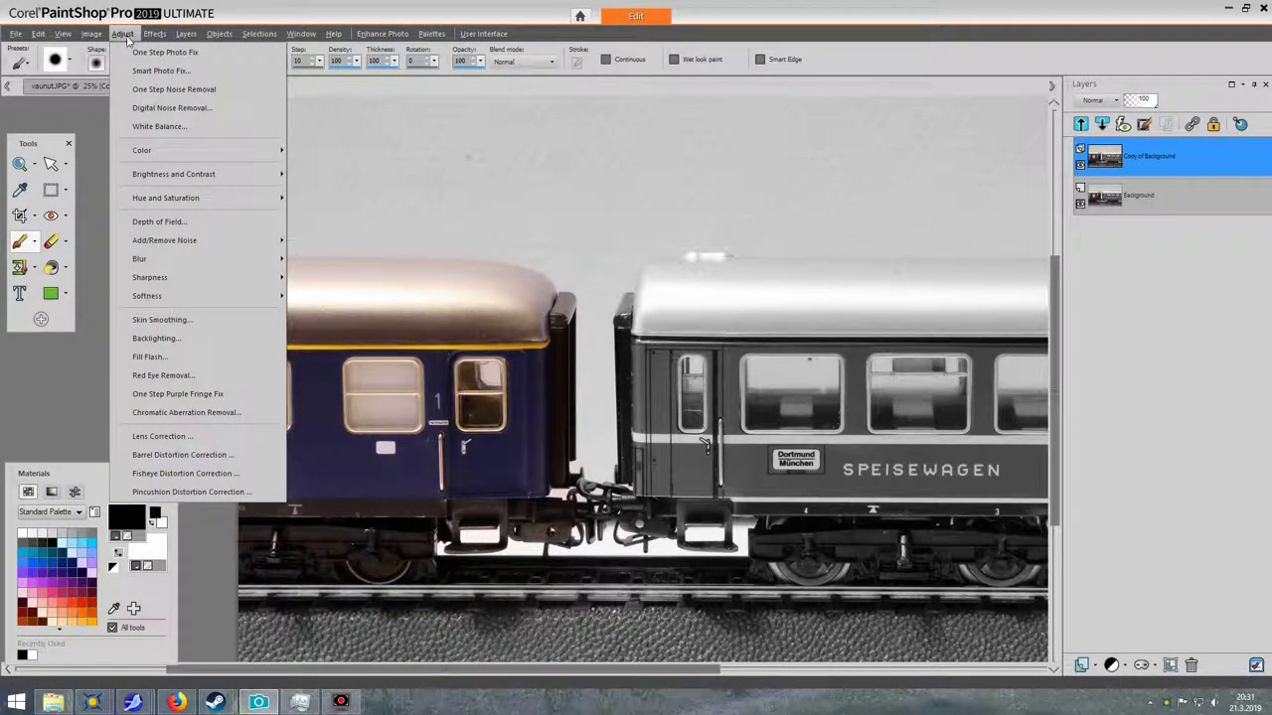
{"action": "mouse_move", "coordinate": [211, 264]}
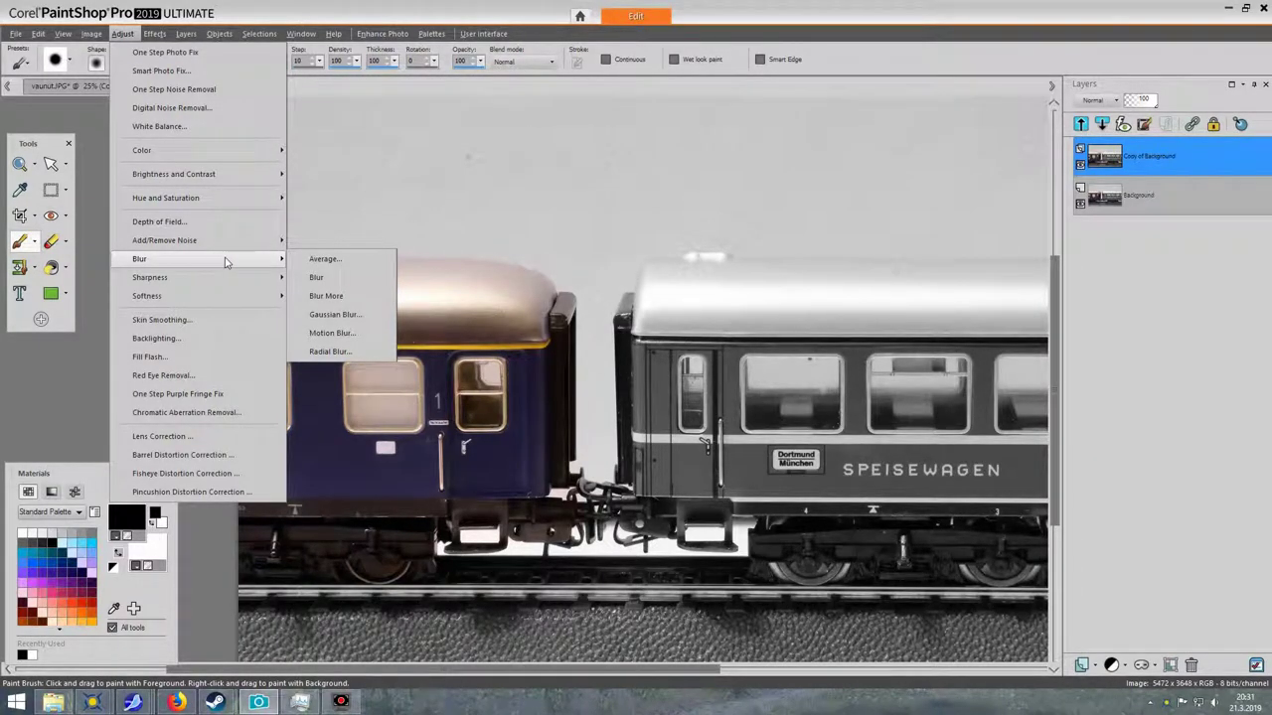
{"action": "left_click", "coordinate": [365, 316]}
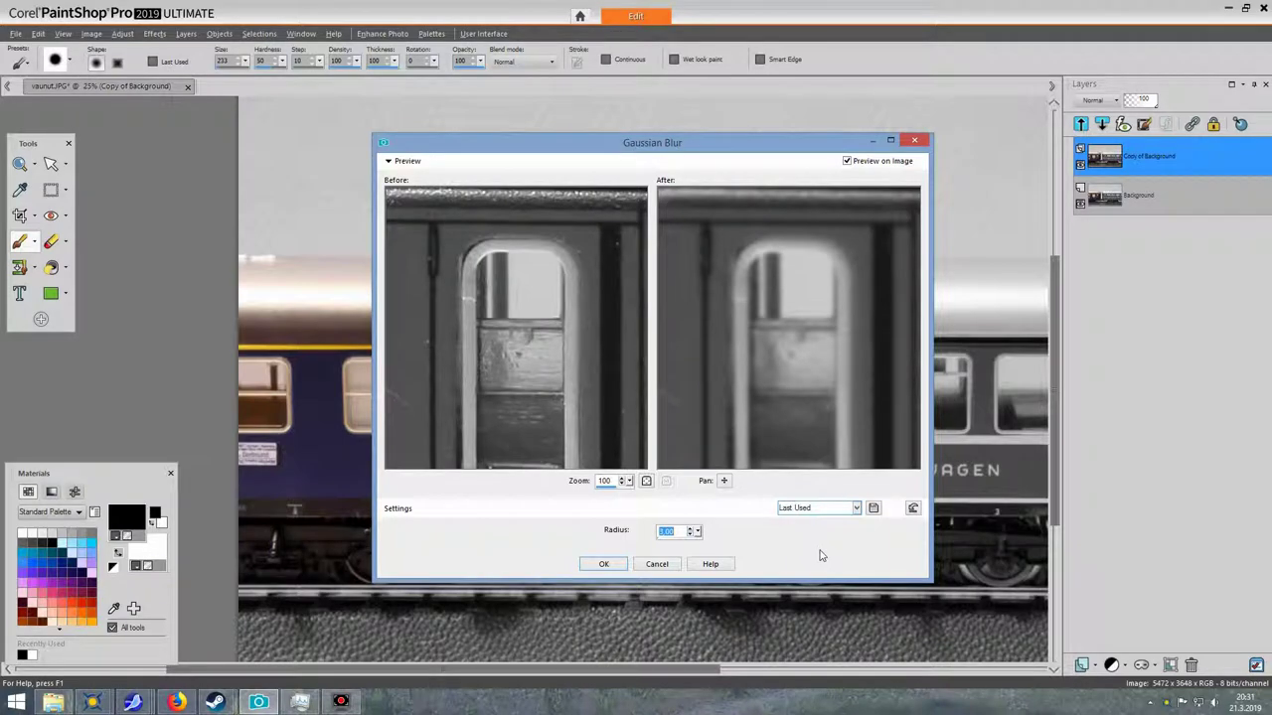
{"action": "left_click_drag", "start_coordinate": [596, 421], "coordinate": [507, 326]}
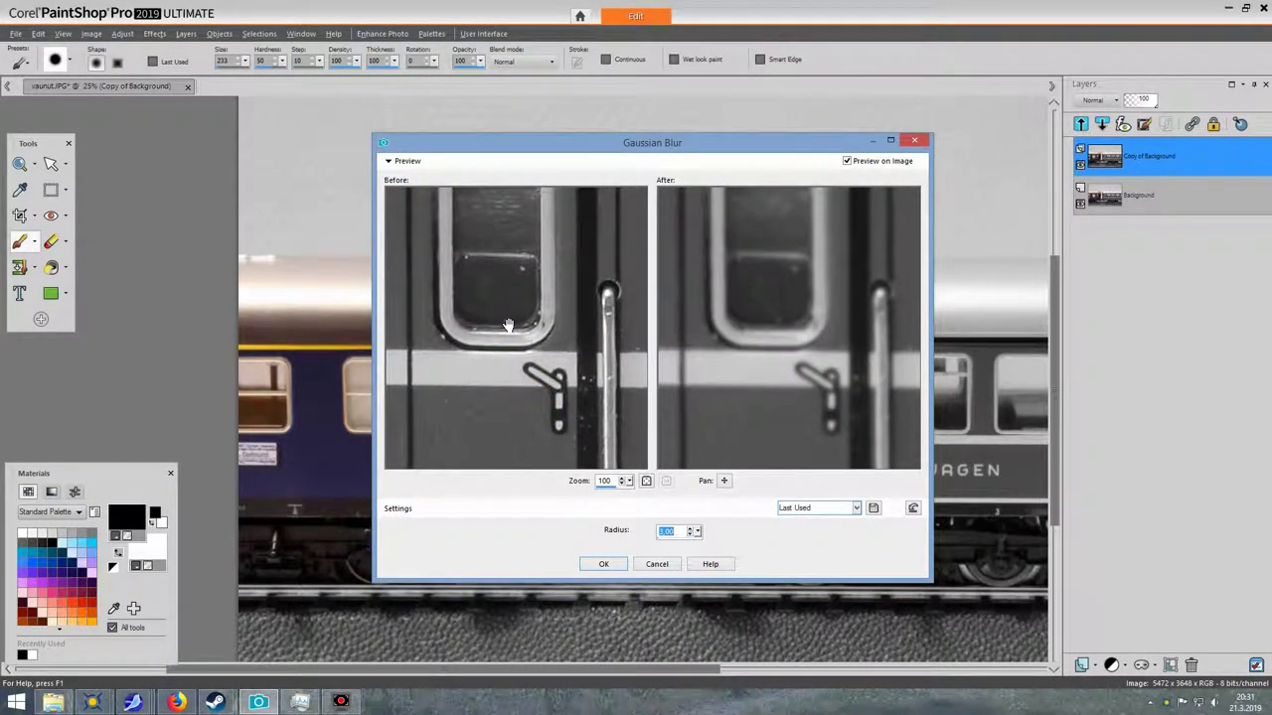
{"action": "left_click", "coordinate": [600, 564]}
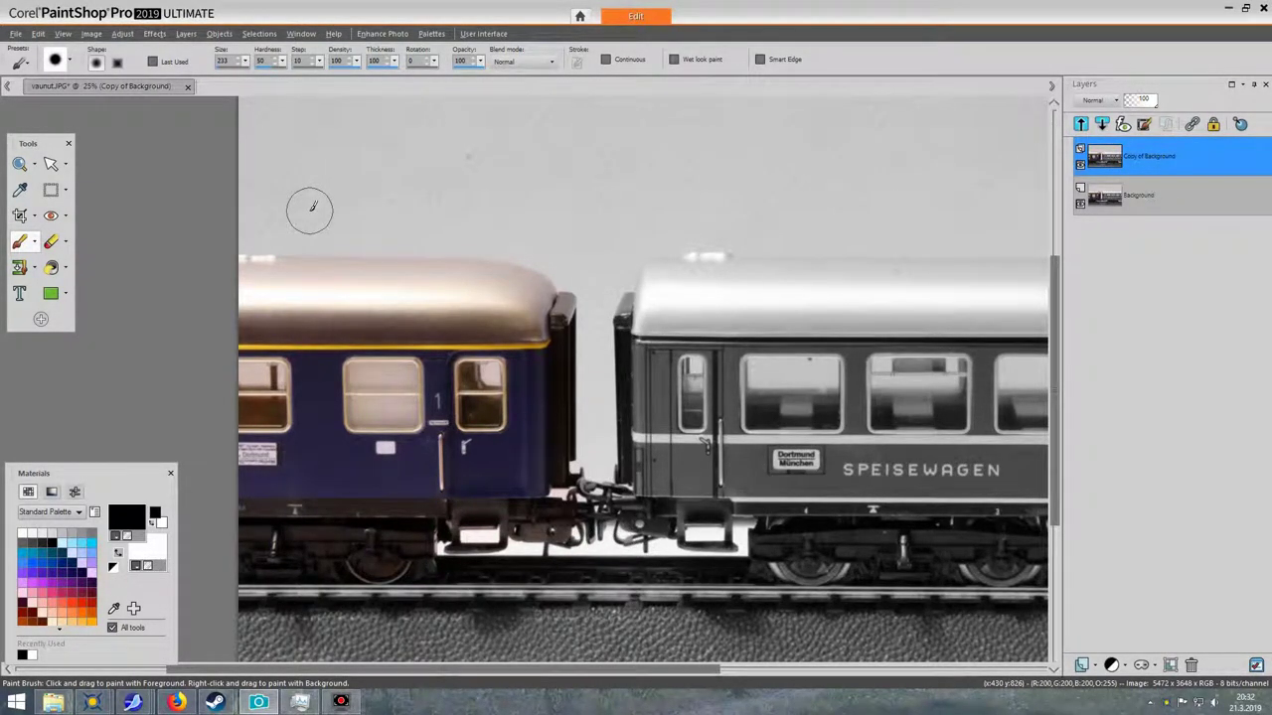
- Repeat the Gaussian blur on the copied layer to strengthen the softening of the whole picture
{"action": "left_click", "coordinate": [38, 34]}
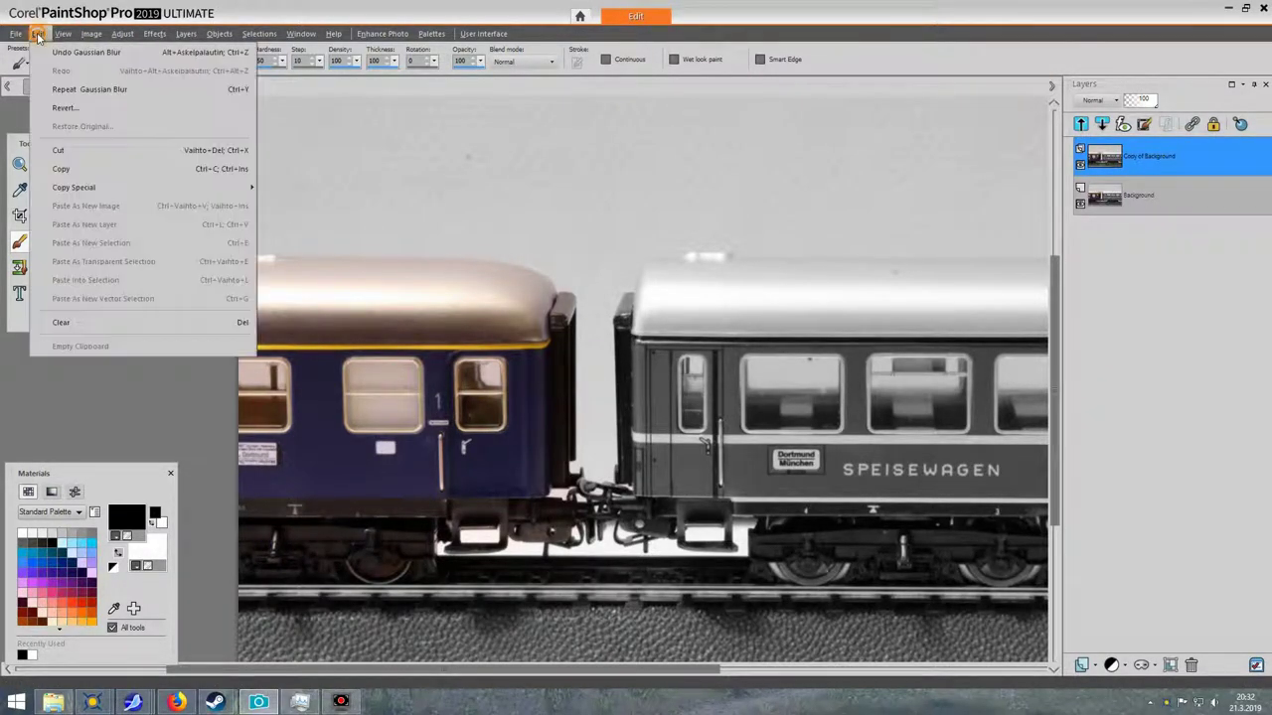
{"action": "left_click", "coordinate": [176, 93]}
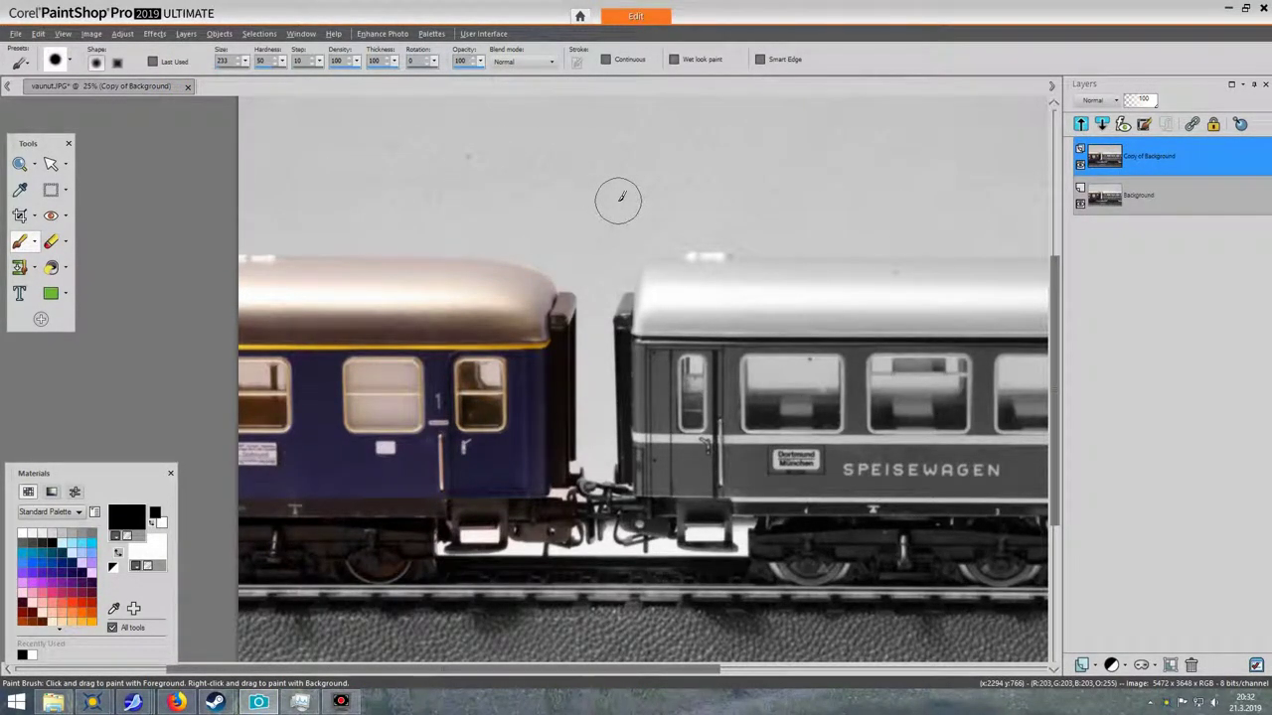
{"action": "key", "text": "ctrl"}
{"action": "key", "text": "ctrl+y"}
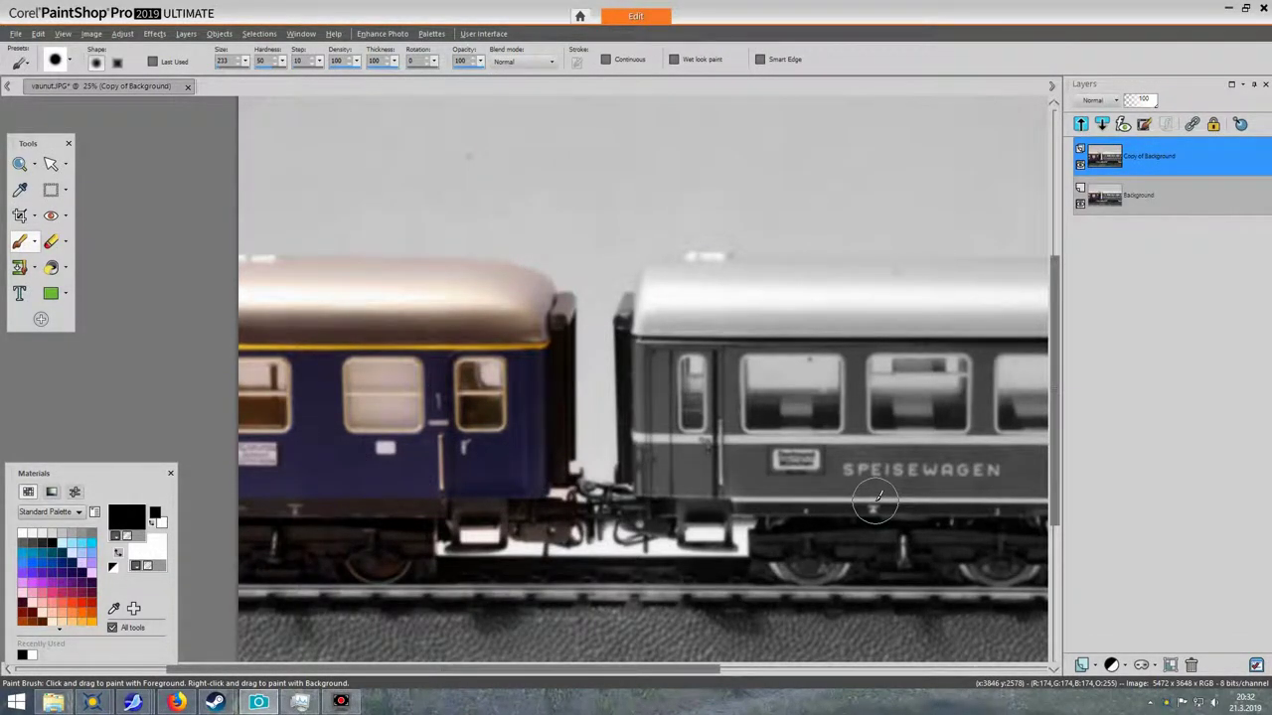
- Add a Show All mask layer to the blurred copy
{"action": "left_click", "coordinate": [1090, 668]}
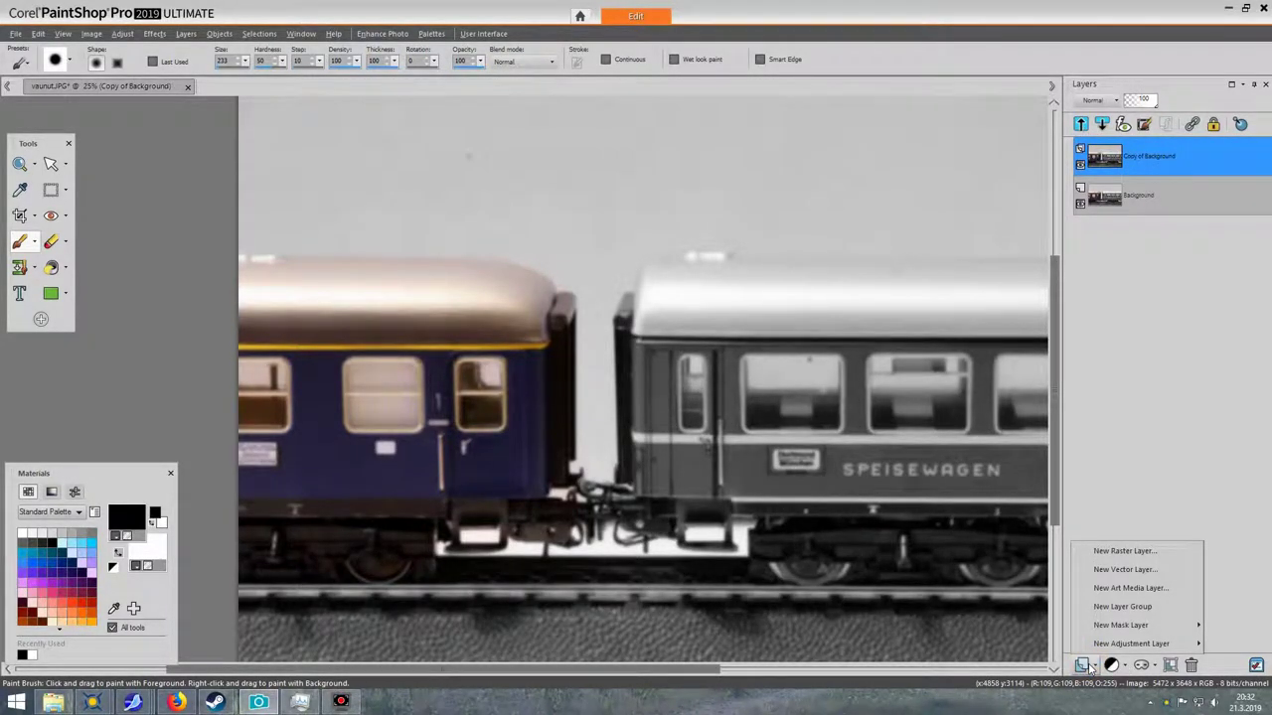
{"action": "mouse_move", "coordinate": [1111, 630]}
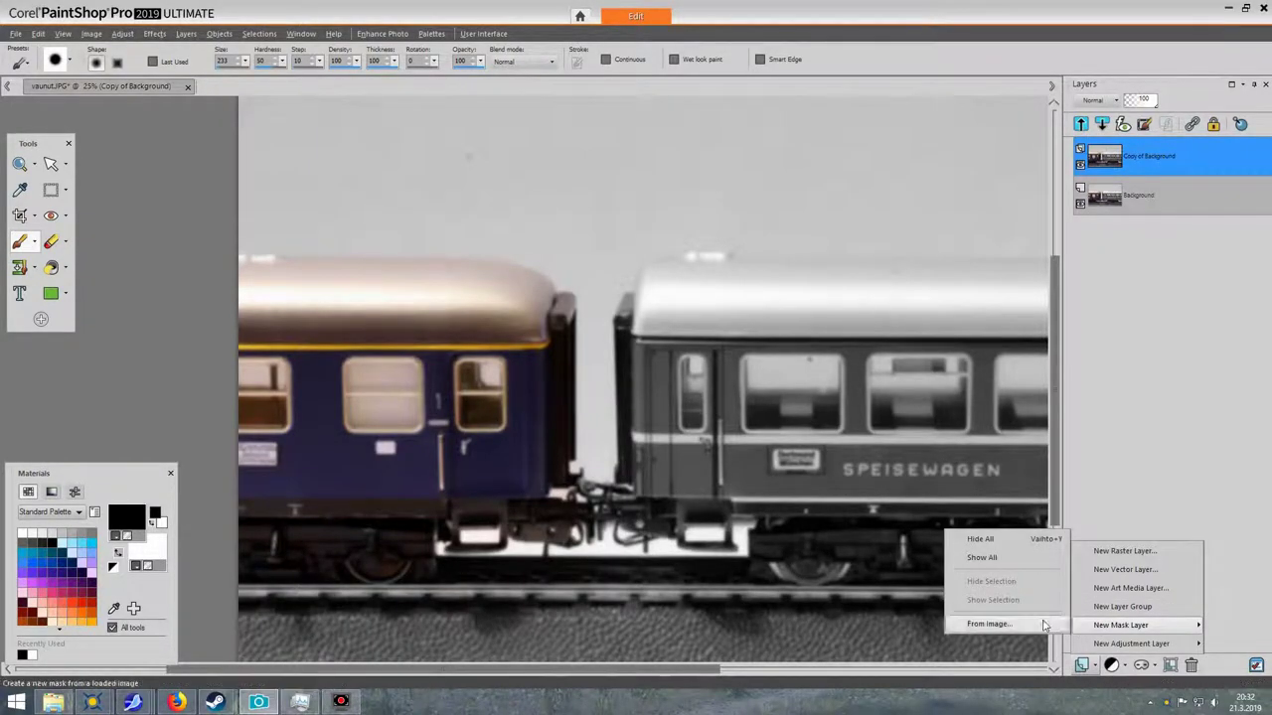
{"action": "left_click", "coordinate": [978, 559]}
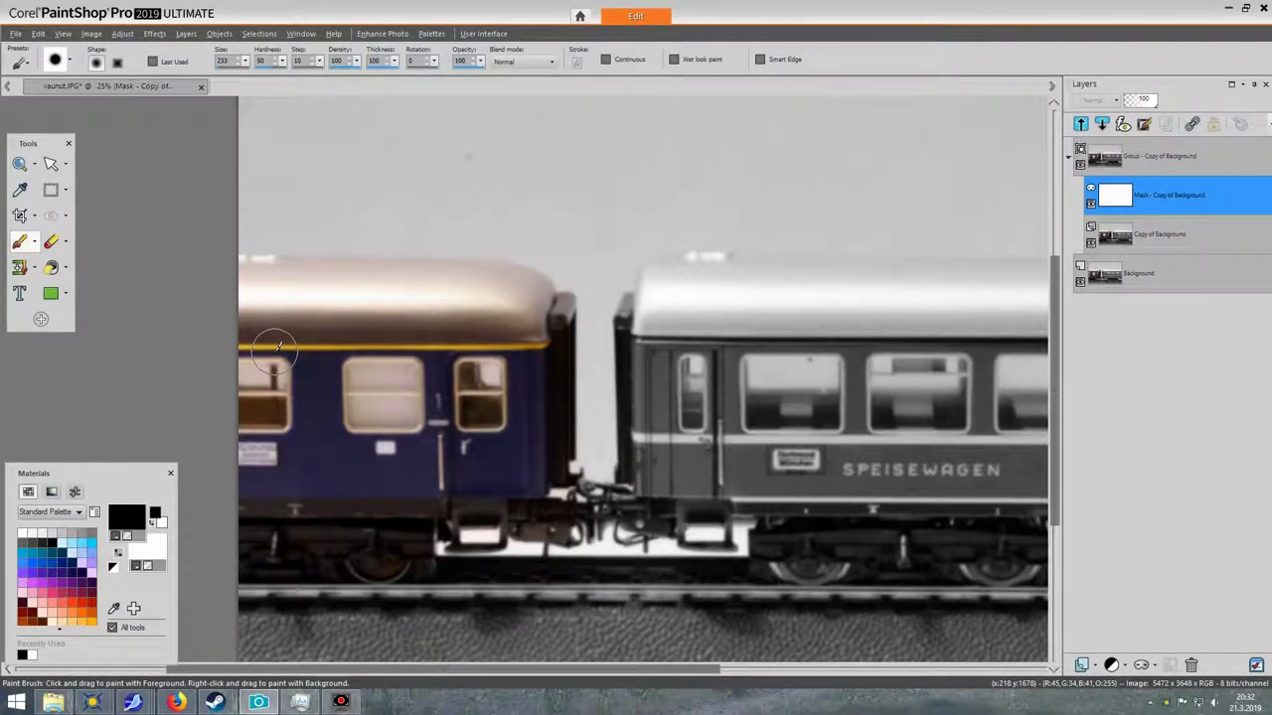
- Paint black on the mask over the grey dining car's windows, door, signs and lower body to bring back their sharpness
{"action": "mouse_move", "coordinate": [719, 380]}
{"action": "left_mouse_down"}
{"action": "mouse_move", "coordinate": [768, 462]}
{"action": "mouse_move", "coordinate": [996, 467]}
{"action": "mouse_move", "coordinate": [789, 445]}
{"action": "mouse_move", "coordinate": [759, 450]}
{"action": "mouse_move", "coordinate": [985, 469]}
{"action": "mouse_move", "coordinate": [707, 471]}
{"action": "mouse_move", "coordinate": [696, 459]}
{"action": "mouse_move", "coordinate": [713, 377]}
{"action": "mouse_move", "coordinate": [734, 454]}
{"action": "mouse_move", "coordinate": [751, 353]}
{"action": "left_mouse_up"}
{"action": "mouse_move", "coordinate": [835, 422]}
{"action": "left_mouse_down"}
{"action": "mouse_move", "coordinate": [874, 380]}
{"action": "mouse_move", "coordinate": [914, 440]}
{"action": "left_mouse_up"}
{"action": "mouse_move", "coordinate": [922, 357]}
{"action": "left_mouse_down"}
{"action": "mouse_move", "coordinate": [872, 389]}
{"action": "mouse_move", "coordinate": [992, 364]}
{"action": "mouse_move", "coordinate": [1004, 375]}
{"action": "mouse_move", "coordinate": [987, 456]}
{"action": "mouse_move", "coordinate": [968, 392]}
{"action": "left_mouse_up"}
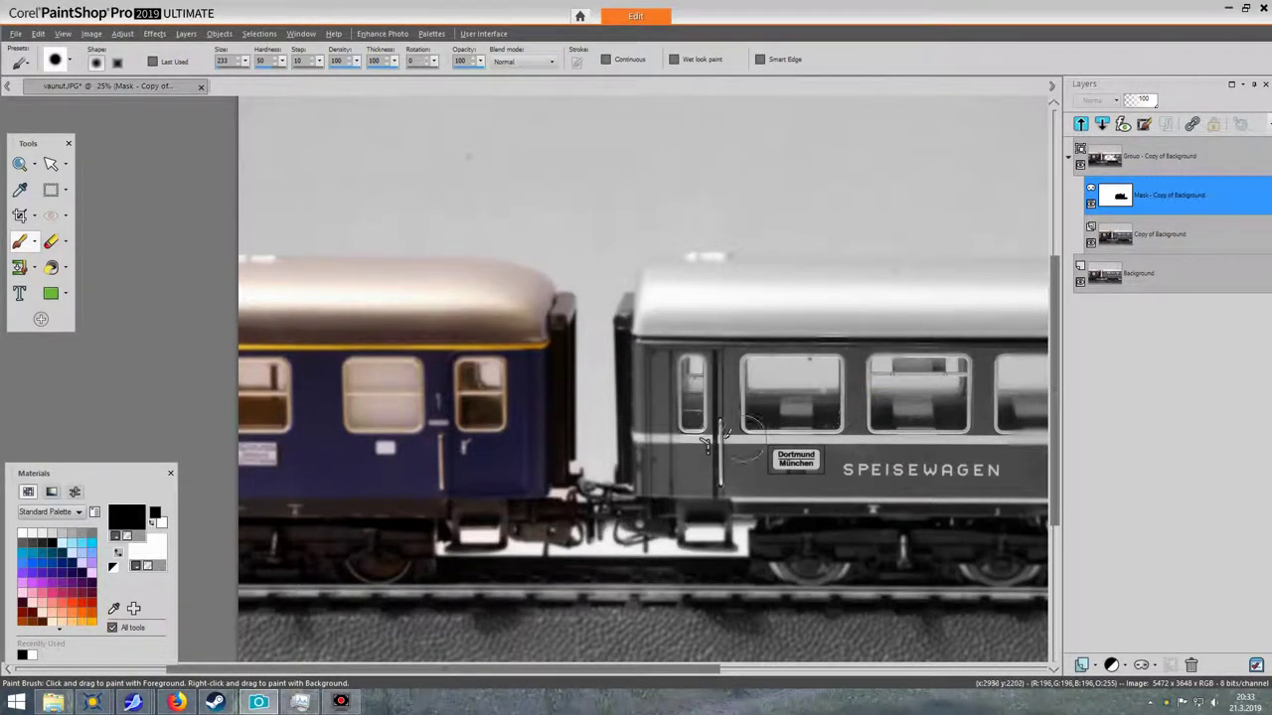
{"action": "mouse_move", "coordinate": [775, 452]}
{"action": "left_mouse_down"}
{"action": "mouse_move", "coordinate": [658, 469]}
{"action": "mouse_move", "coordinate": [644, 317]}
{"action": "mouse_move", "coordinate": [658, 285]}
{"action": "mouse_move", "coordinate": [909, 269]}
{"action": "mouse_move", "coordinate": [892, 281]}
{"action": "mouse_move", "coordinate": [1040, 276]}
{"action": "mouse_move", "coordinate": [1026, 306]}
{"action": "mouse_move", "coordinate": [712, 304]}
{"action": "mouse_move", "coordinate": [651, 324]}
{"action": "mouse_move", "coordinate": [632, 310]}
{"action": "mouse_move", "coordinate": [632, 509]}
{"action": "mouse_move", "coordinate": [650, 504]}
{"action": "mouse_move", "coordinate": [563, 493]}
{"action": "mouse_move", "coordinate": [647, 515]}
{"action": "mouse_move", "coordinate": [547, 530]}
{"action": "mouse_move", "coordinate": [639, 537]}
{"action": "mouse_move", "coordinate": [705, 509]}
{"action": "left_mouse_up"}
{"action": "mouse_move", "coordinate": [703, 361]}
{"action": "left_mouse_down"}
{"action": "mouse_move", "coordinate": [688, 403]}
{"action": "mouse_move", "coordinate": [691, 351]}
{"action": "left_mouse_up"}
{"action": "mouse_move", "coordinate": [693, 455]}
{"action": "left_mouse_down"}
{"action": "mouse_move", "coordinate": [672, 516]}
{"action": "mouse_move", "coordinate": [708, 536]}
{"action": "mouse_move", "coordinate": [887, 541]}
{"action": "mouse_move", "coordinate": [902, 539]}
{"action": "mouse_move", "coordinate": [770, 514]}
{"action": "mouse_move", "coordinate": [1033, 507]}
{"action": "left_mouse_up"}
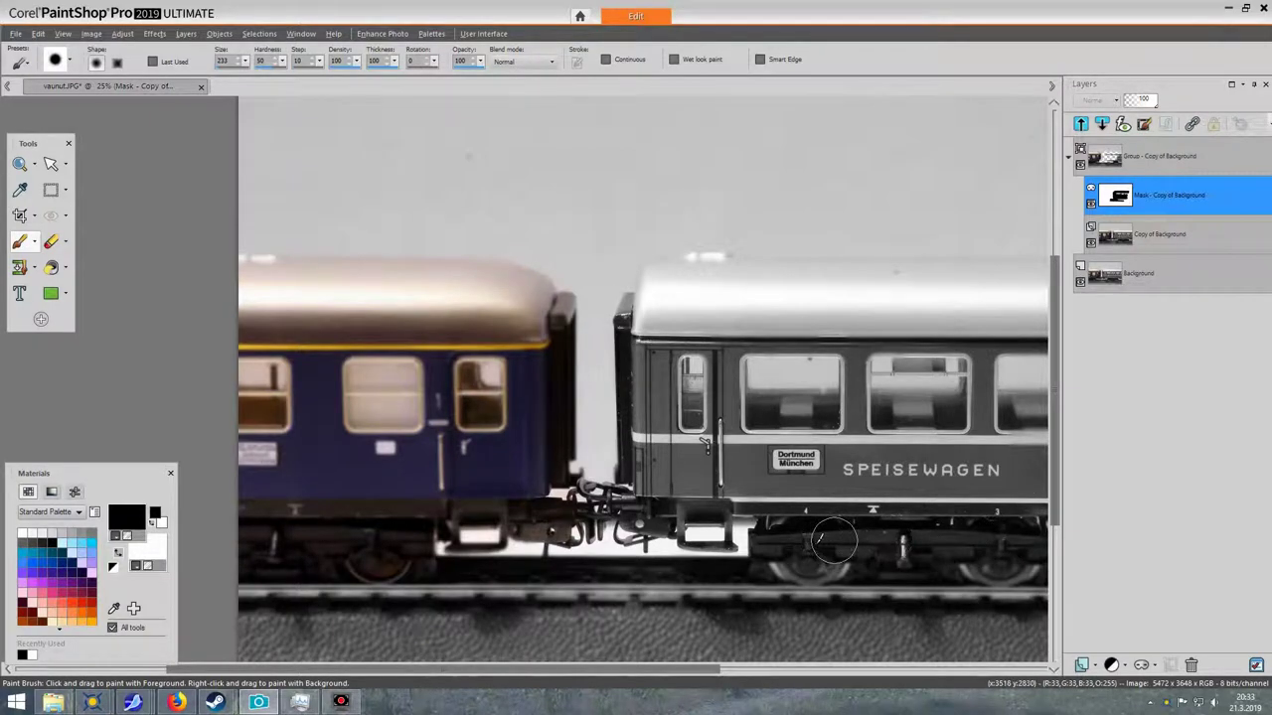
- Paint black on the mask over the dining car's wheels and remaining body, and over the blue carriage, to restore their sharp detail
{"action": "mouse_move", "coordinate": [800, 550]}
{"action": "left_mouse_down"}
{"action": "mouse_move", "coordinate": [785, 556]}
{"action": "mouse_move", "coordinate": [1020, 559]}
{"action": "left_mouse_up"}
{"action": "left_click_drag", "start_coordinate": [1019, 468], "coordinate": [1018, 469]}
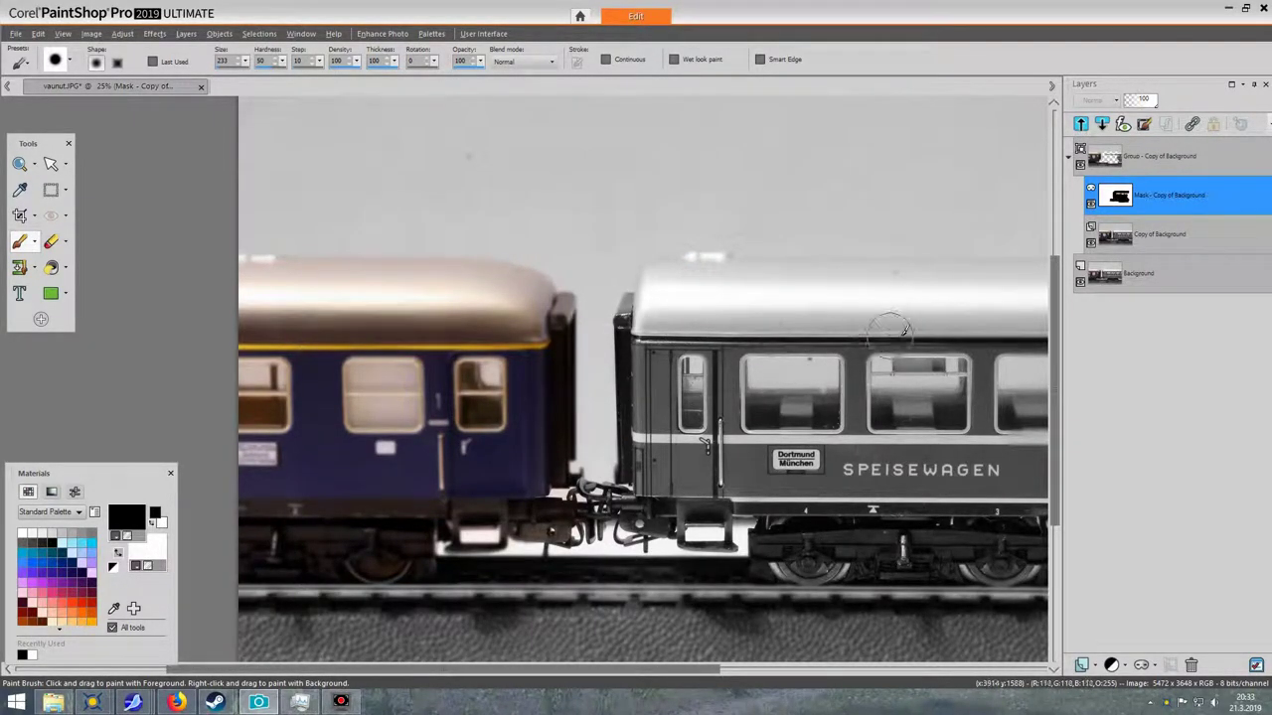
{"action": "left_click", "coordinate": [1017, 398]}
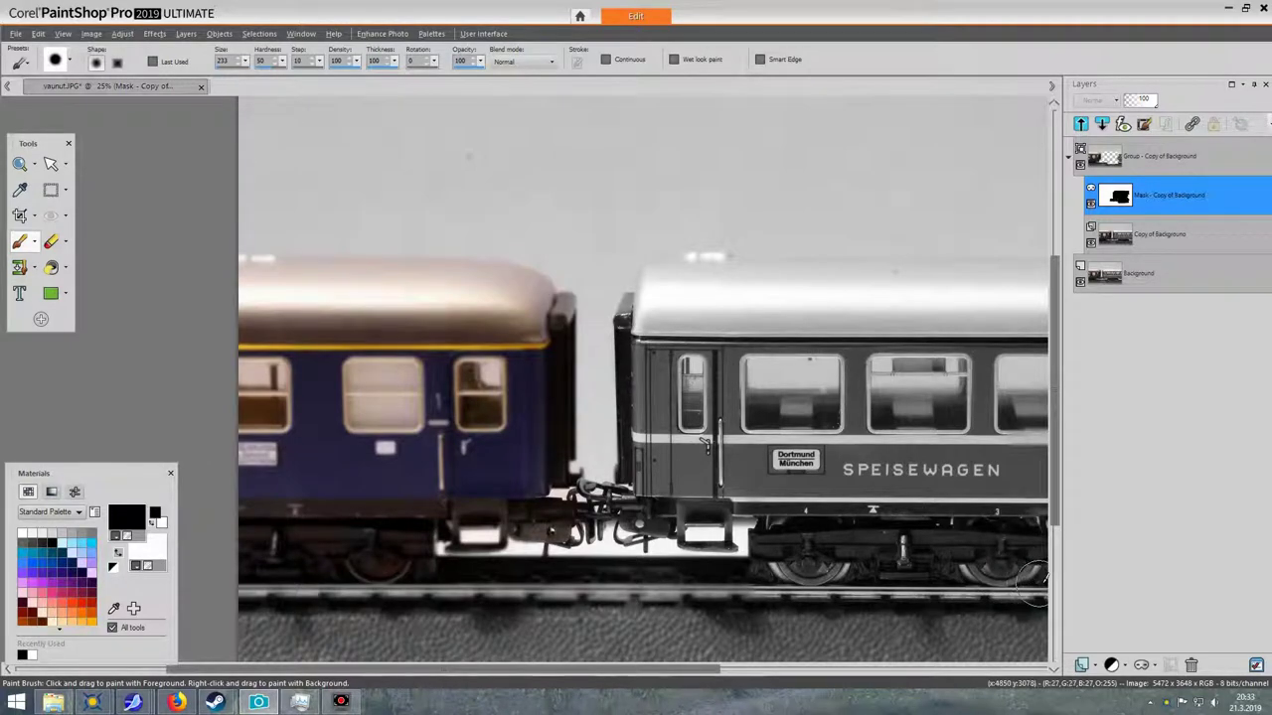
{"action": "mouse_move", "coordinate": [833, 574]}
{"action": "left_mouse_down"}
{"action": "mouse_move", "coordinate": [228, 582]}
{"action": "mouse_move", "coordinate": [351, 549]}
{"action": "mouse_move", "coordinate": [419, 559]}
{"action": "mouse_move", "coordinate": [367, 541]}
{"action": "mouse_move", "coordinate": [272, 537]}
{"action": "mouse_move", "coordinate": [257, 530]}
{"action": "mouse_move", "coordinate": [267, 516]}
{"action": "mouse_move", "coordinate": [545, 512]}
{"action": "mouse_move", "coordinate": [518, 535]}
{"action": "mouse_move", "coordinate": [435, 537]}
{"action": "mouse_move", "coordinate": [546, 521]}
{"action": "mouse_move", "coordinate": [545, 324]}
{"action": "mouse_move", "coordinate": [559, 326]}
{"action": "mouse_move", "coordinate": [551, 333]}
{"action": "mouse_move", "coordinate": [544, 310]}
{"action": "mouse_move", "coordinate": [505, 285]}
{"action": "mouse_move", "coordinate": [267, 290]}
{"action": "mouse_move", "coordinate": [256, 419]}
{"action": "mouse_move", "coordinate": [259, 505]}
{"action": "mouse_move", "coordinate": [276, 339]}
{"action": "mouse_move", "coordinate": [457, 348]}
{"action": "mouse_move", "coordinate": [428, 376]}
{"action": "mouse_move", "coordinate": [521, 385]}
{"action": "mouse_move", "coordinate": [286, 402]}
{"action": "mouse_move", "coordinate": [477, 419]}
{"action": "mouse_move", "coordinate": [309, 445]}
{"action": "mouse_move", "coordinate": [513, 460]}
{"action": "mouse_move", "coordinate": [348, 483]}
{"action": "mouse_move", "coordinate": [496, 517]}
{"action": "mouse_move", "coordinate": [354, 548]}
{"action": "mouse_move", "coordinate": [318, 529]}
{"action": "mouse_move", "coordinate": [362, 405]}
{"action": "left_mouse_up"}
{"action": "mouse_move", "coordinate": [393, 449]}
{"action": "left_mouse_down"}
{"action": "mouse_move", "coordinate": [485, 497]}
{"action": "mouse_move", "coordinate": [545, 508]}
{"action": "mouse_move", "coordinate": [782, 516]}
{"action": "mouse_move", "coordinate": [573, 513]}
{"action": "mouse_move", "coordinate": [629, 495]}
{"action": "mouse_move", "coordinate": [636, 437]}
{"action": "left_mouse_up"}
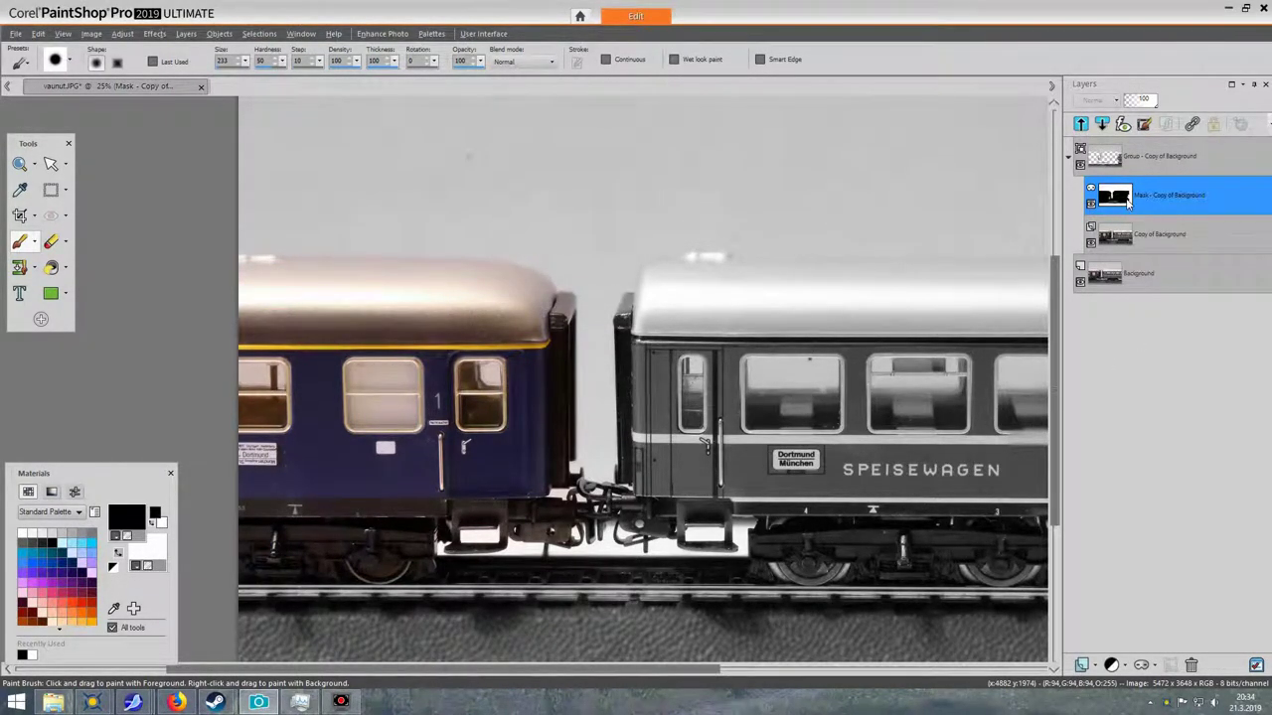
- Flatten the blurred mask group and the background into a single layer
{"action": "mouse_move", "coordinate": [1147, 201]}
{"action": "mouse_move", "coordinate": [1187, 285]}
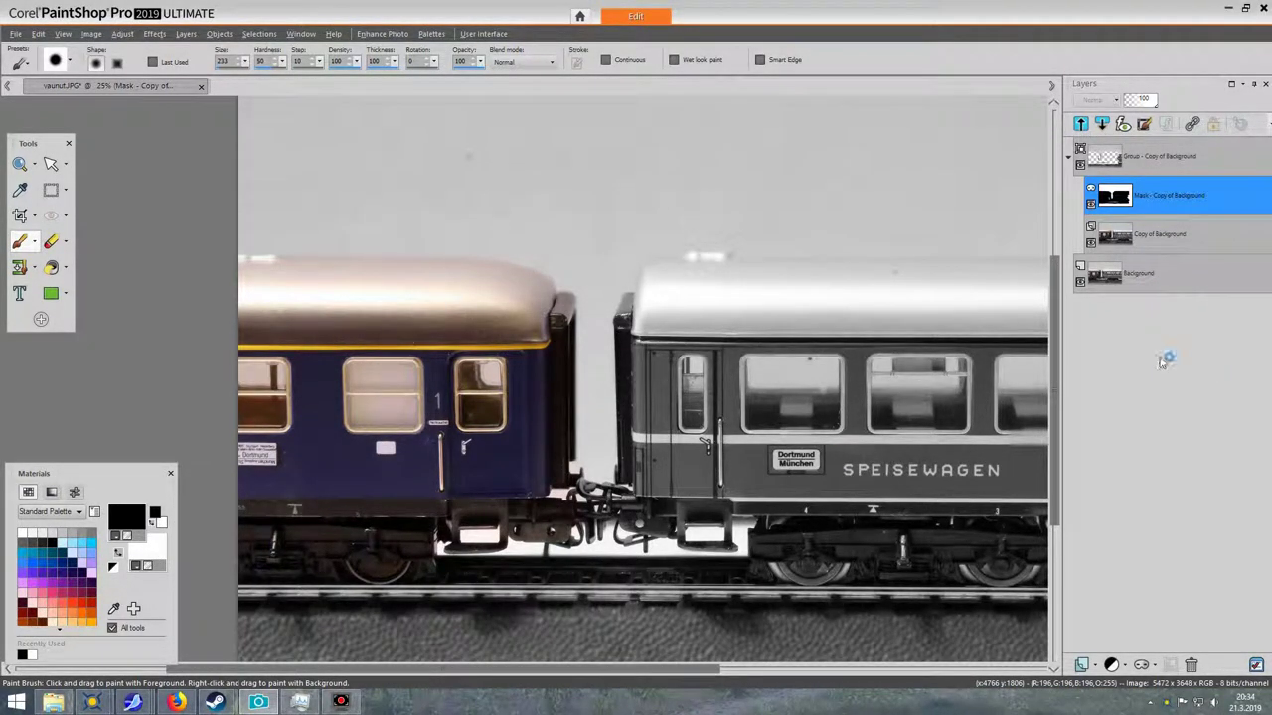
{"action": "right_click", "coordinate": [1175, 201]}
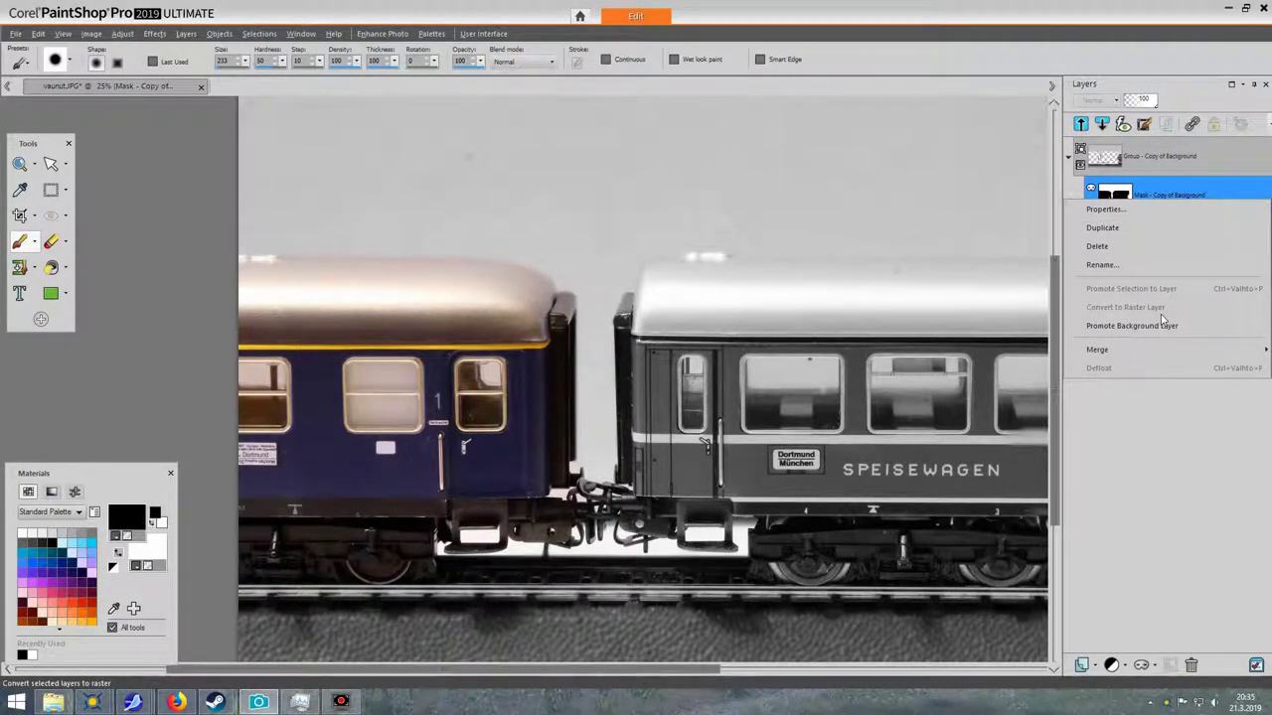
{"action": "mouse_move", "coordinate": [1151, 357]}
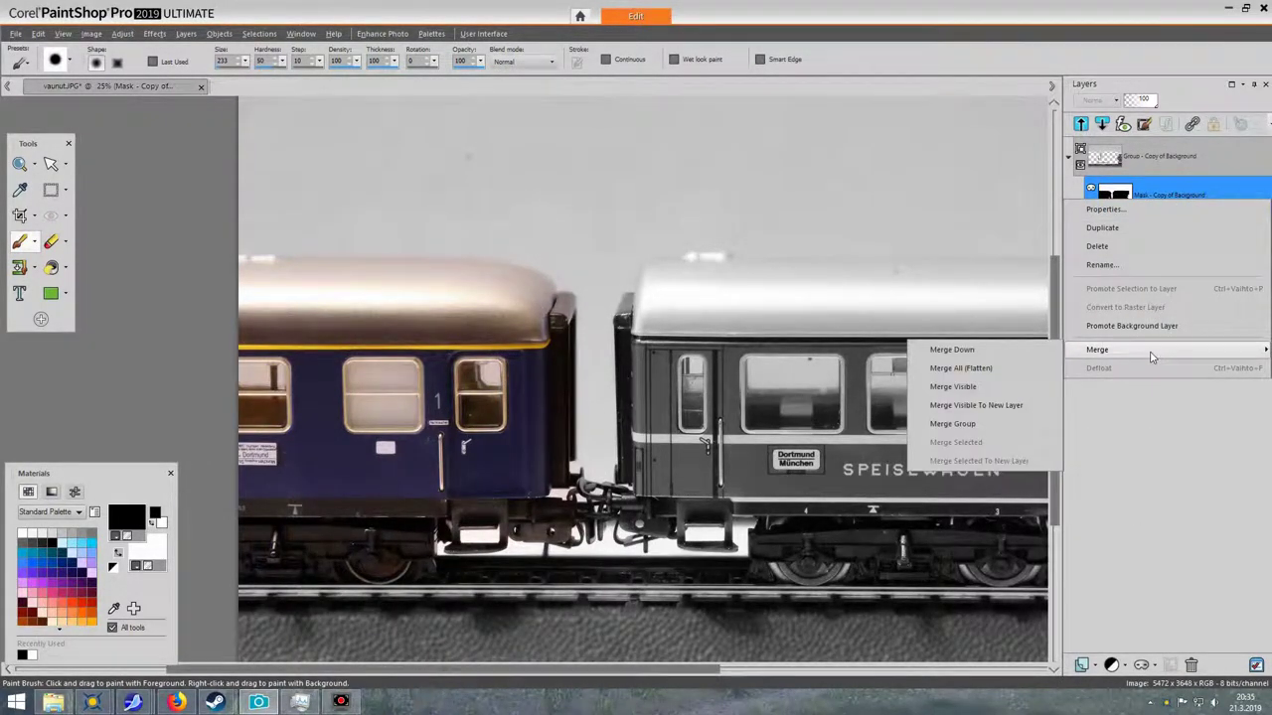
{"action": "left_click", "coordinate": [958, 371]}
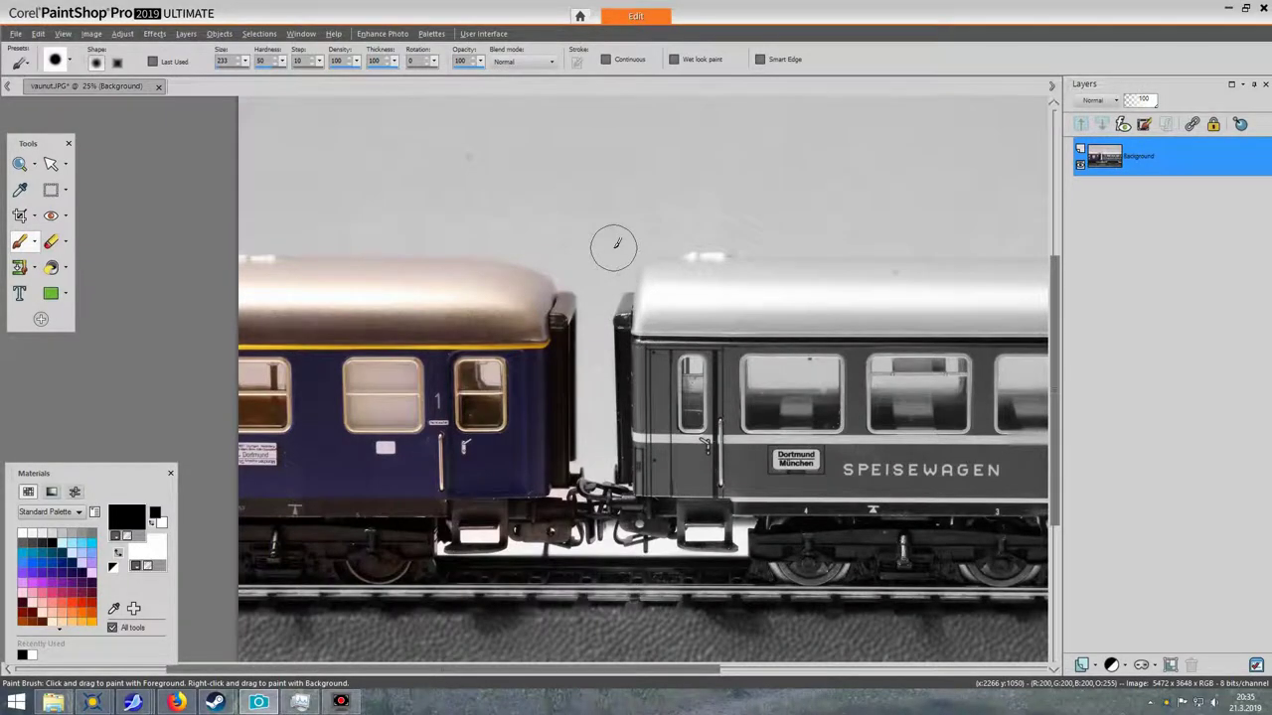
- Examine the carriage roofs, ends and couplings up close for sharp and blurred areas, and review the overall picture
{"action": "left_click", "coordinate": [19, 164]}
{"action": "left_click", "coordinate": [535, 218]}
{"action": "left_click", "coordinate": [535, 217]}
{"action": "left_click", "coordinate": [536, 217]}
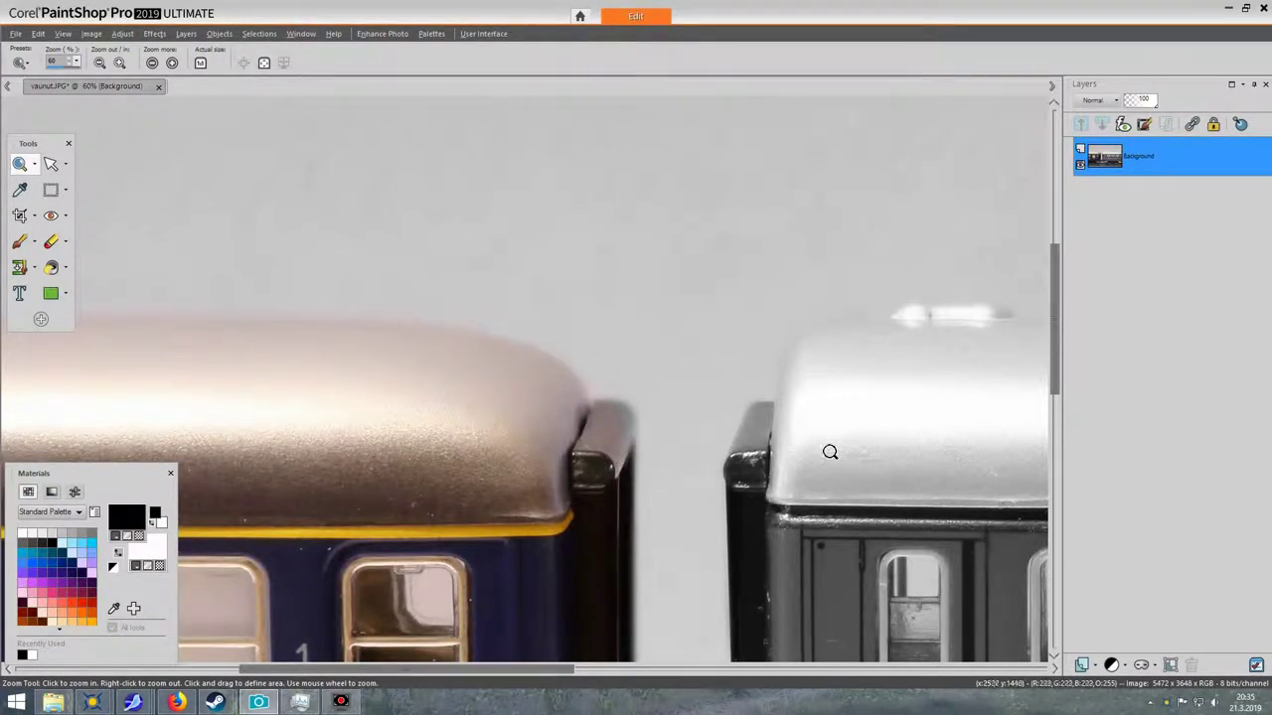
{"action": "left_click_drag", "start_coordinate": [1058, 374], "coordinate": [1068, 490]}
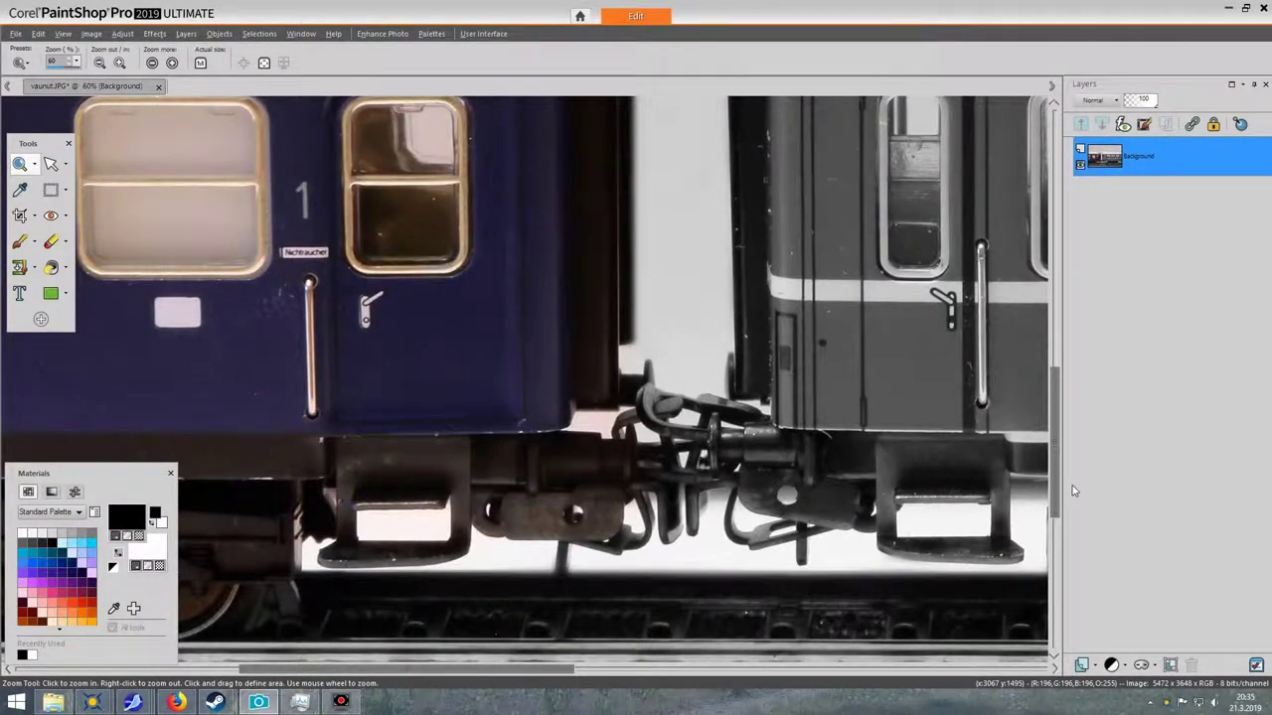
{"action": "left_click_drag", "start_coordinate": [1072, 491], "coordinate": [1046, 379]}
{"action": "scroll", "coordinate": [834, 396], "scroll_direction": "down", "scroll_amount": 5}
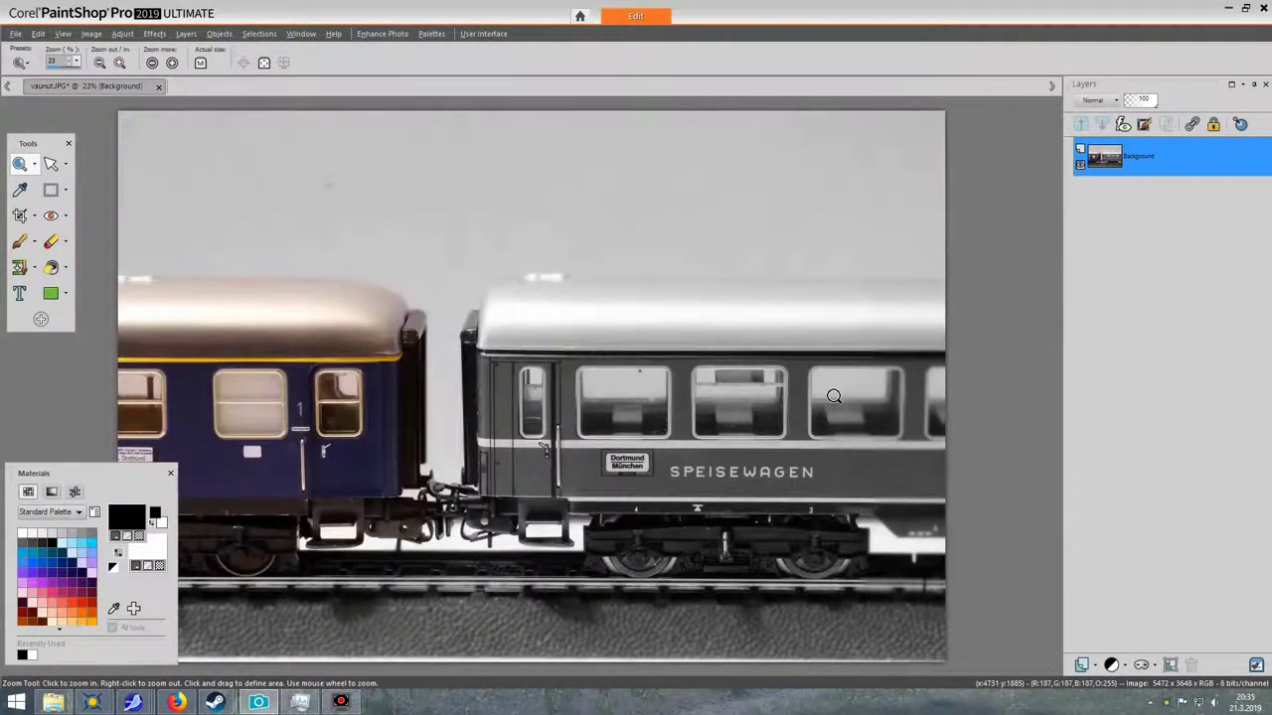
{"action": "scroll", "coordinate": [666, 556], "scroll_direction": "up", "scroll_amount": 1}
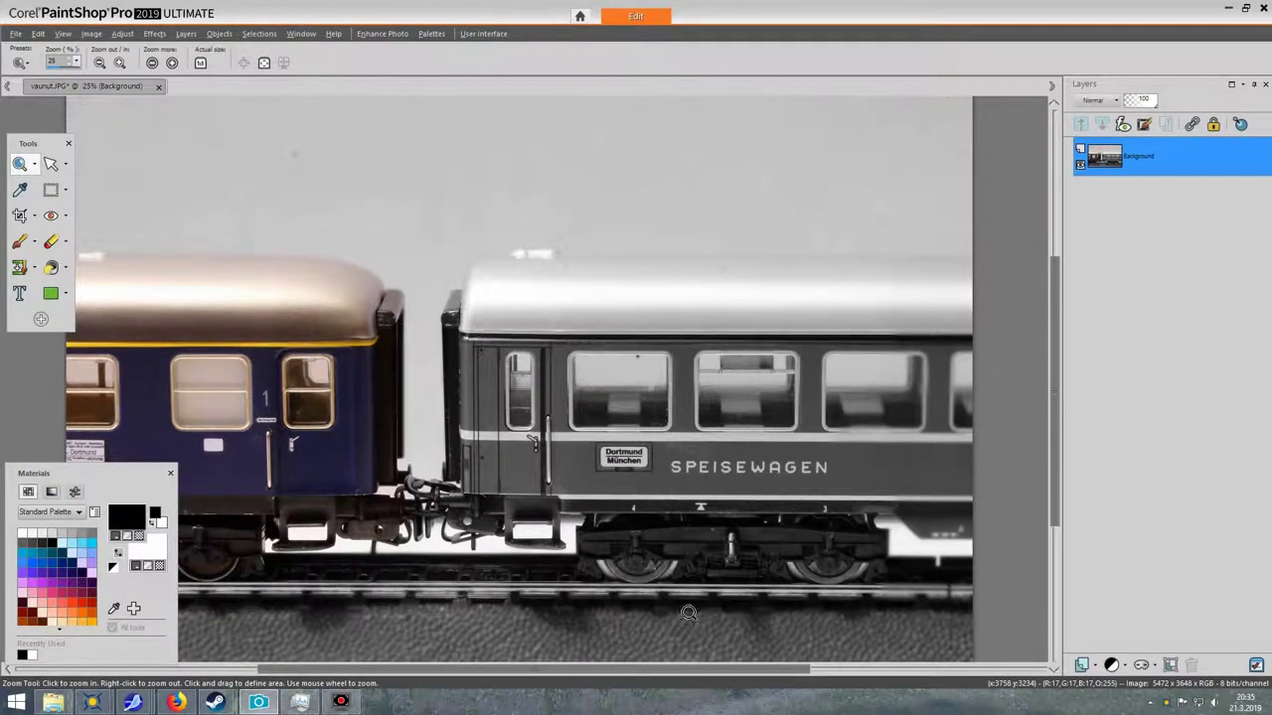
{"action": "left_click_drag", "start_coordinate": [663, 675], "coordinate": [581, 675]}
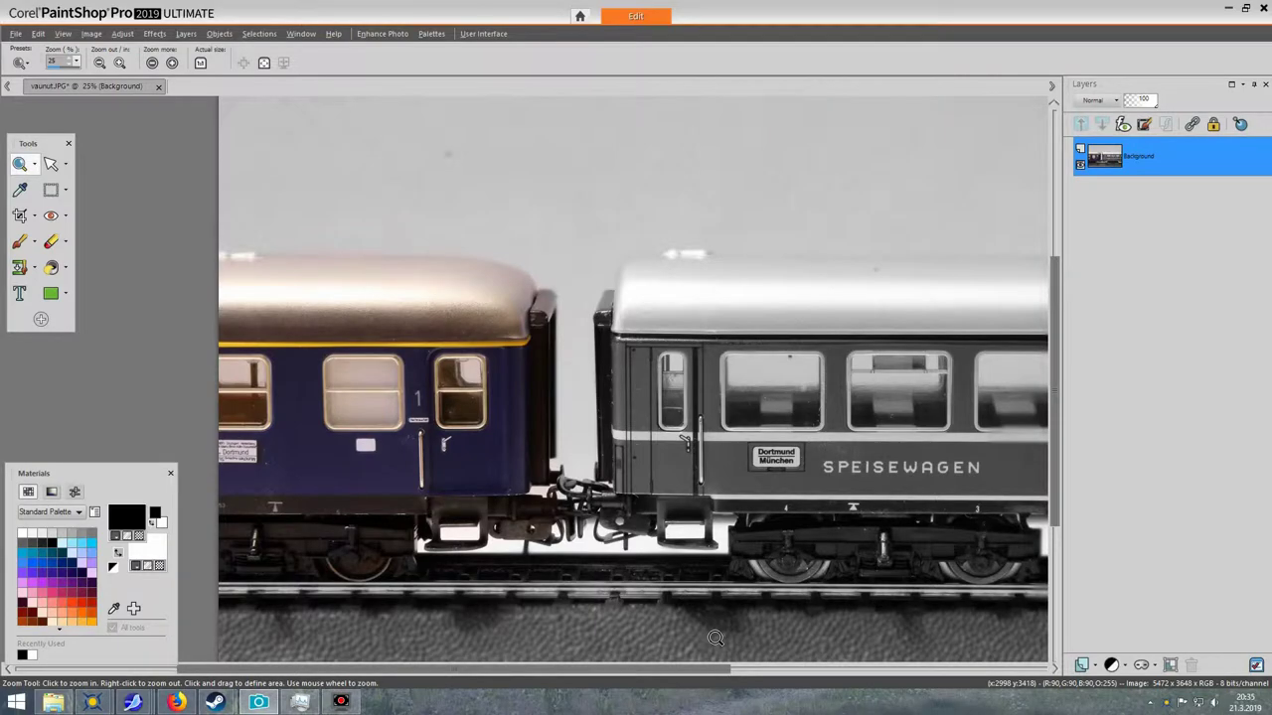